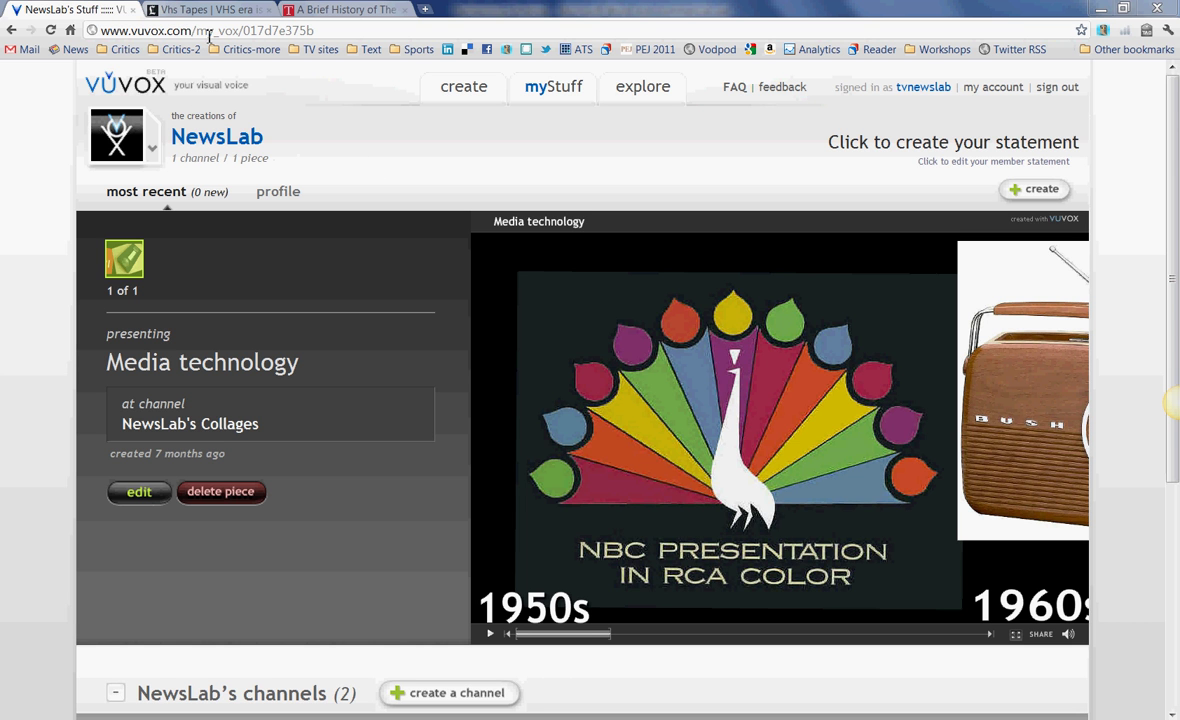
- Open the Media technology piece in the Collage editor and scroll the timeline to the VHS tape
drag(195, 31, 55, 12)
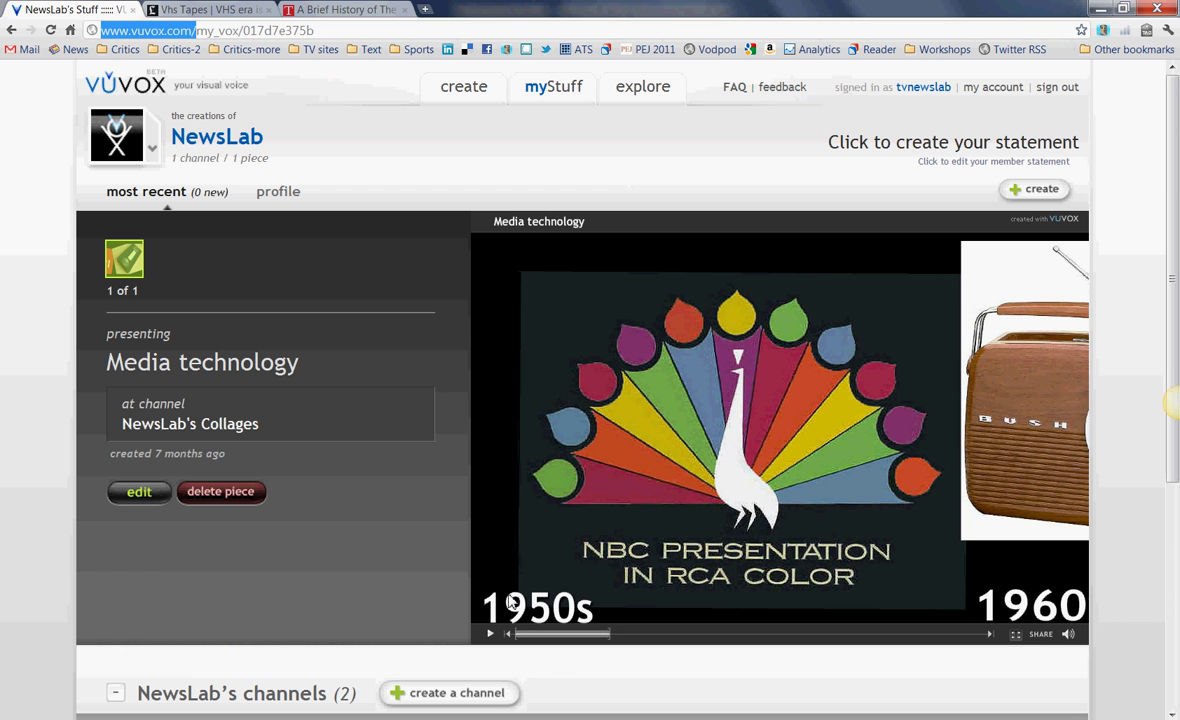
click(153, 504)
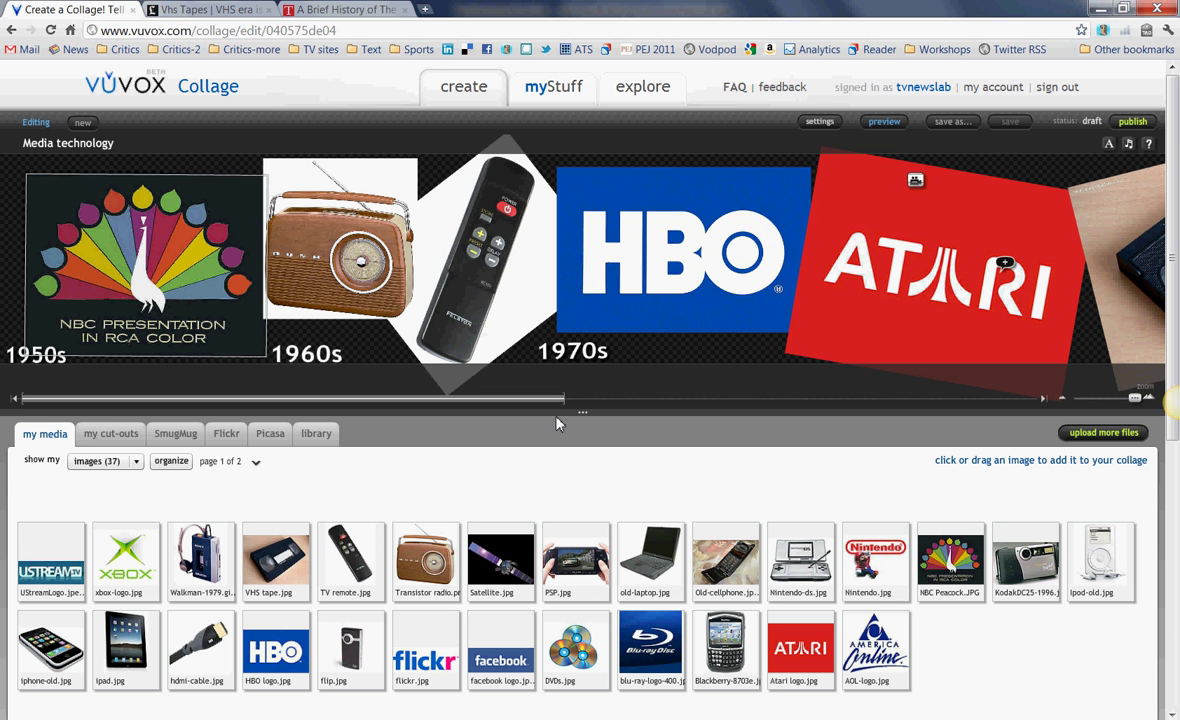
drag(570, 403, 851, 399)
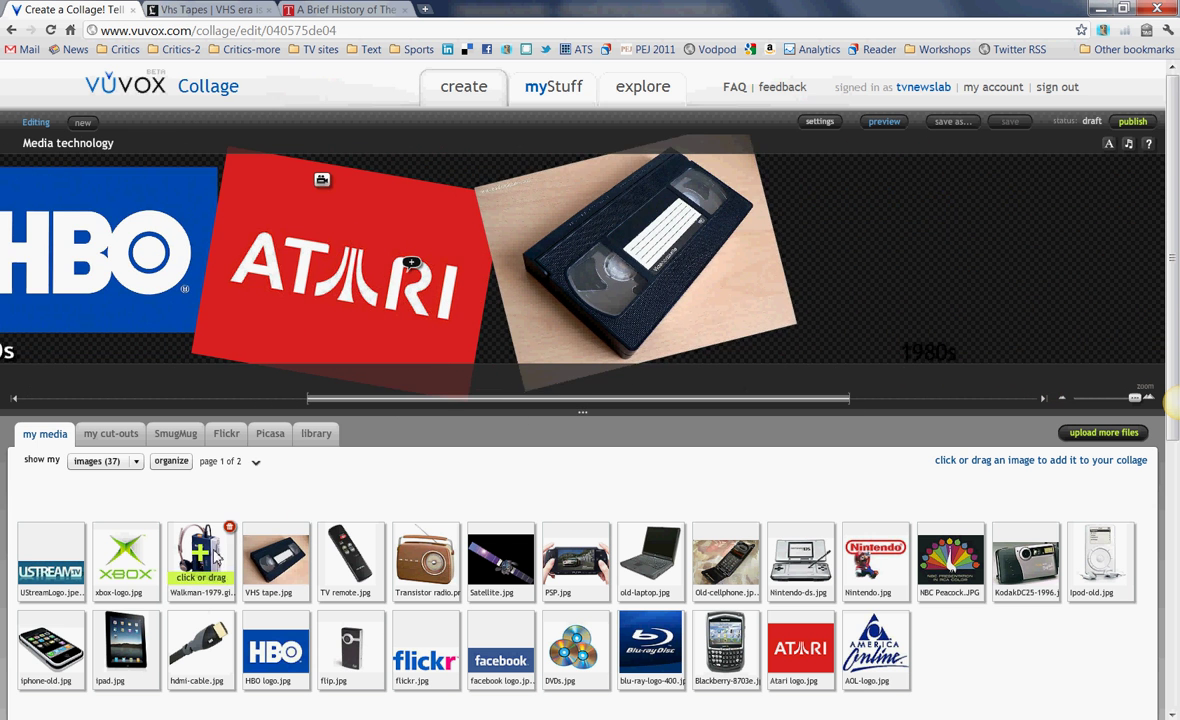
mouse_move(213, 558)
mouse_down()
mouse_move(755, 381)
mouse_move(858, 240)
mouse_move(421, 487)
mouse_move(213, 565)
mouse_up()
- Place the Walkman picture after the VHS tape, tilted slightly clockwise and nudged left
mouse_move(200, 546)
mouse_down()
mouse_move(238, 508)
mouse_move(452, 470)
mouse_move(700, 456)
mouse_move(944, 178)
mouse_move(838, 218)
mouse_up()
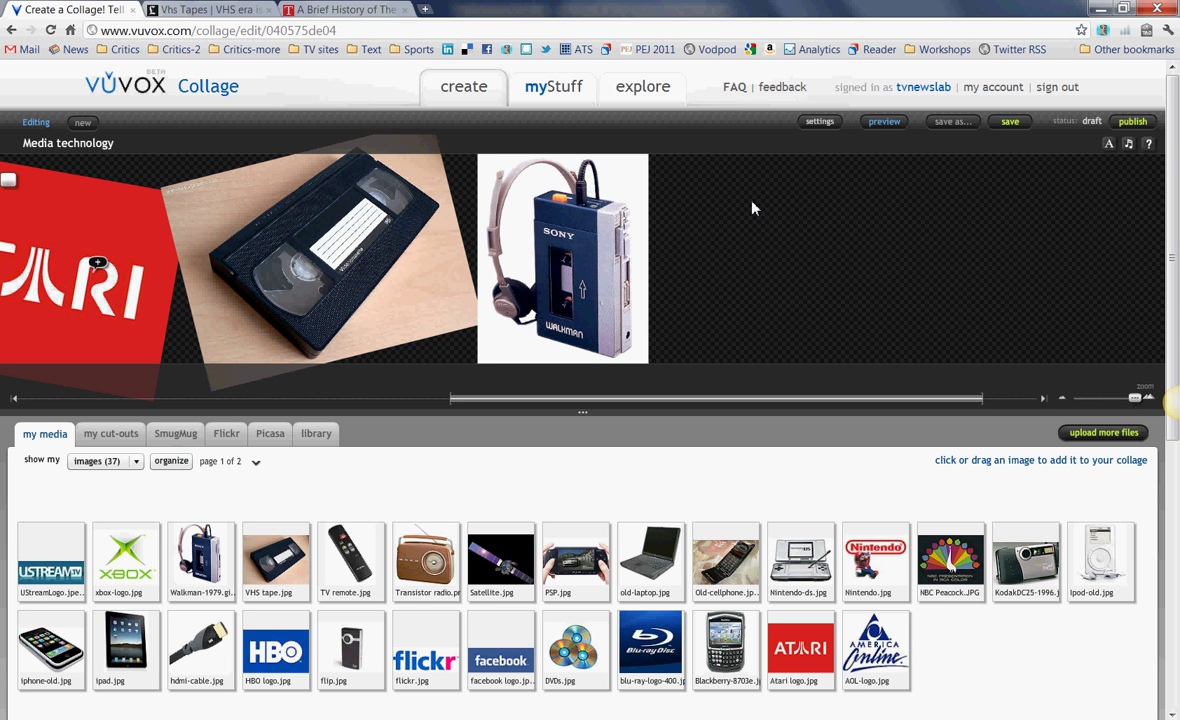
click(574, 210)
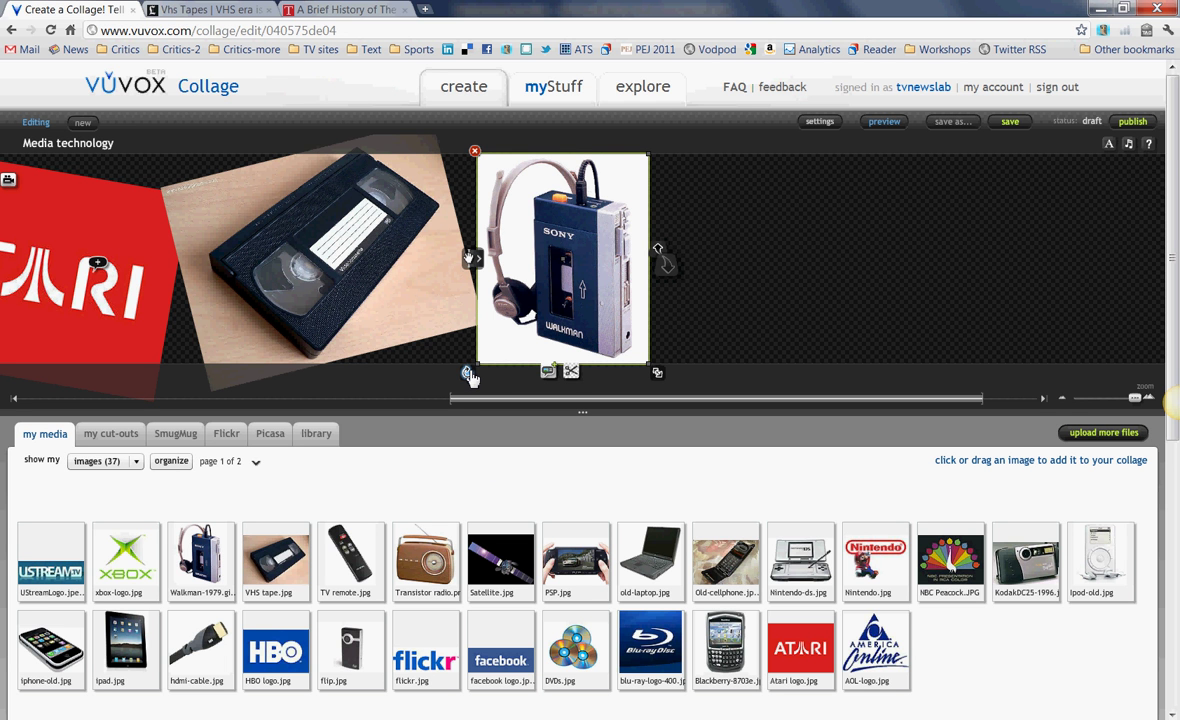
drag(470, 376, 450, 358)
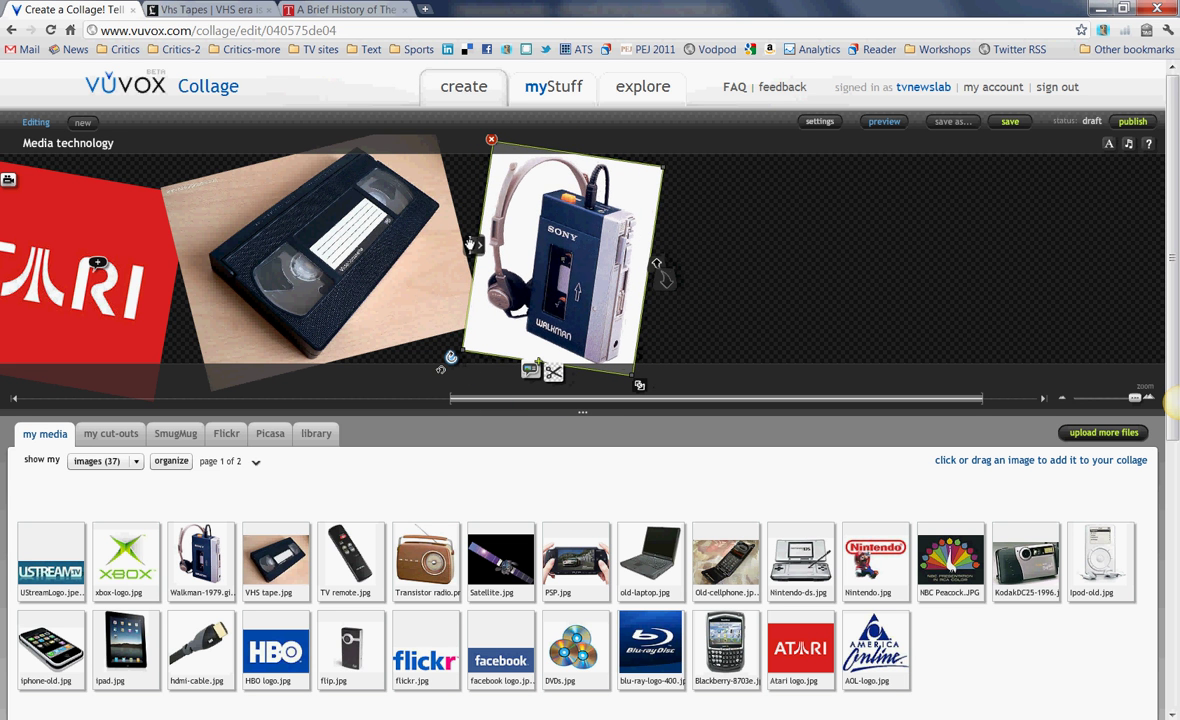
drag(568, 234, 541, 230)
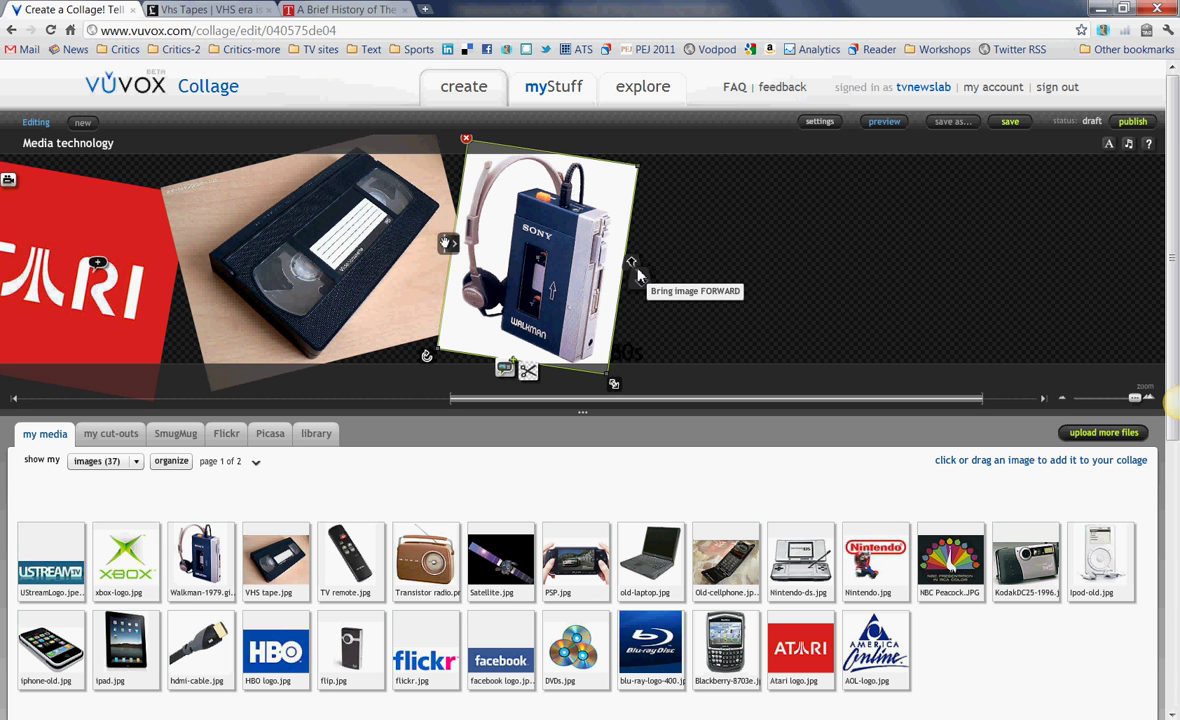
- Send the Walkman picture backward until it sits behind the VHS tape
click(633, 266)
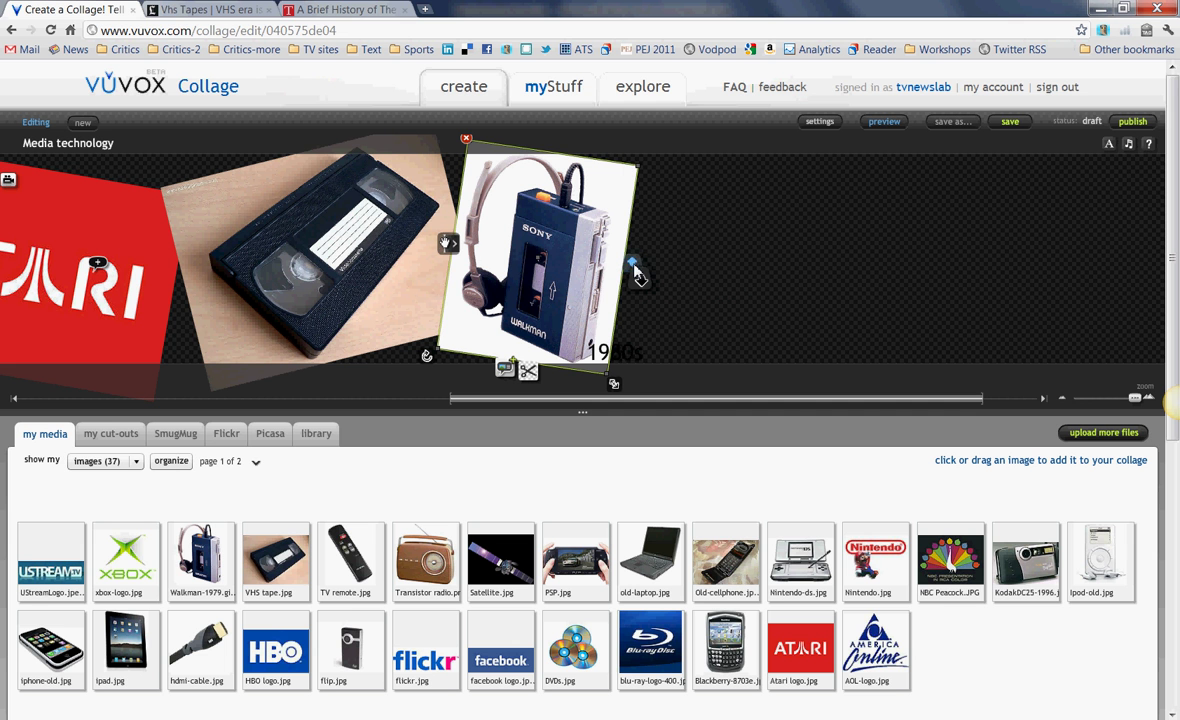
click(634, 267)
click(638, 275)
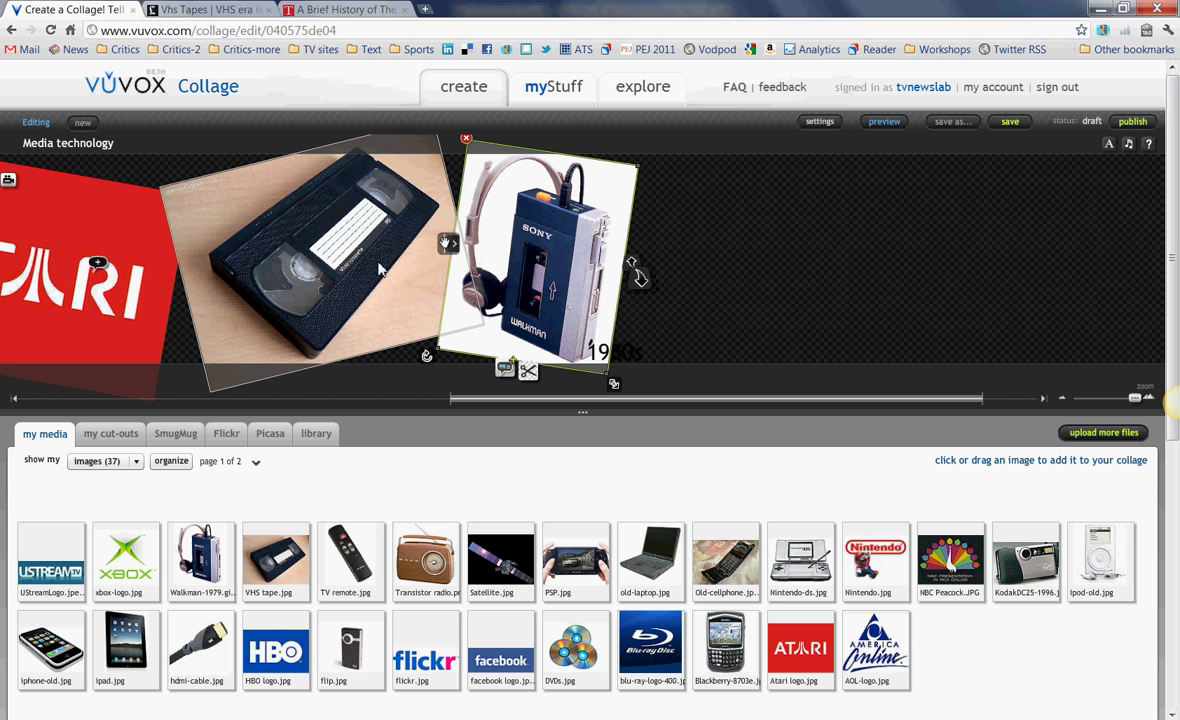
click(322, 258)
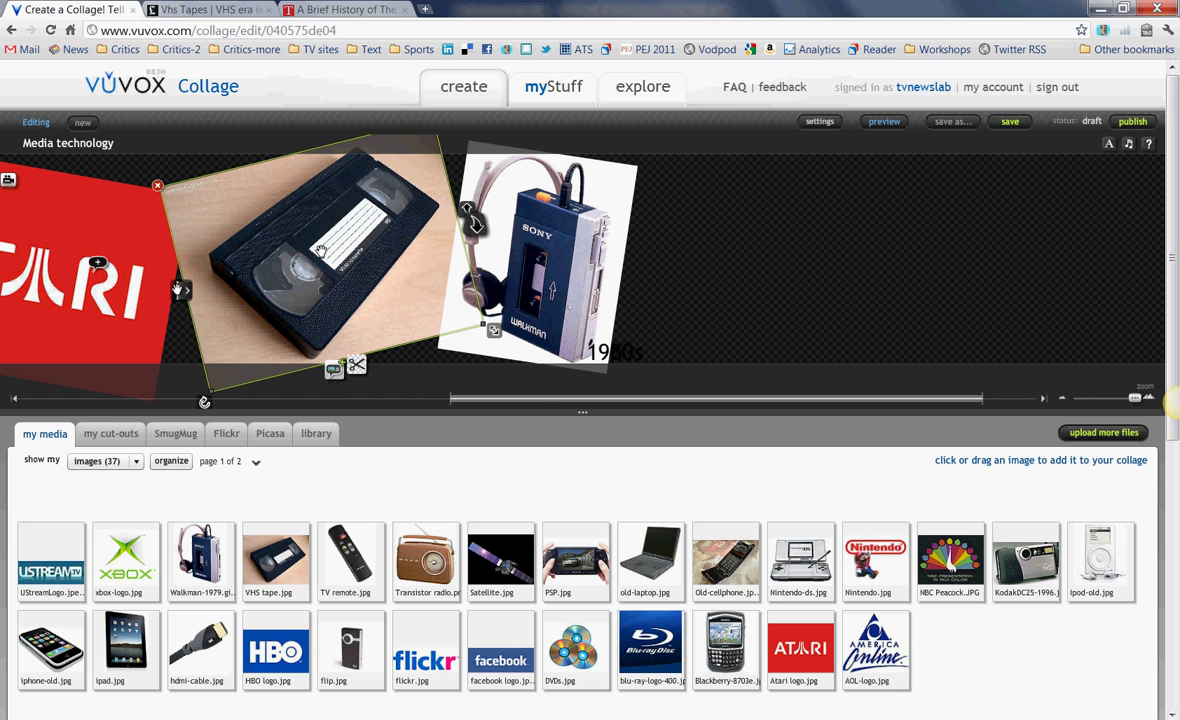
- Add a hot-spot over the VHS tape's label titled 'History of VHS tape'
click(330, 373)
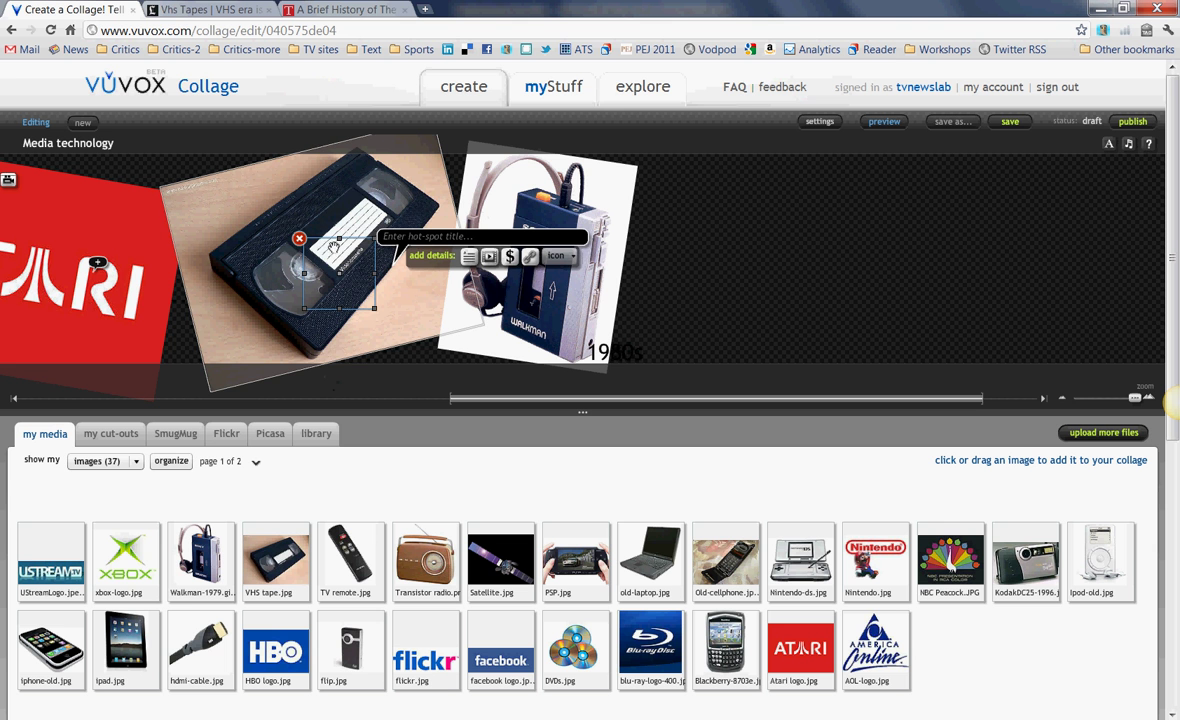
drag(326, 268, 327, 231)
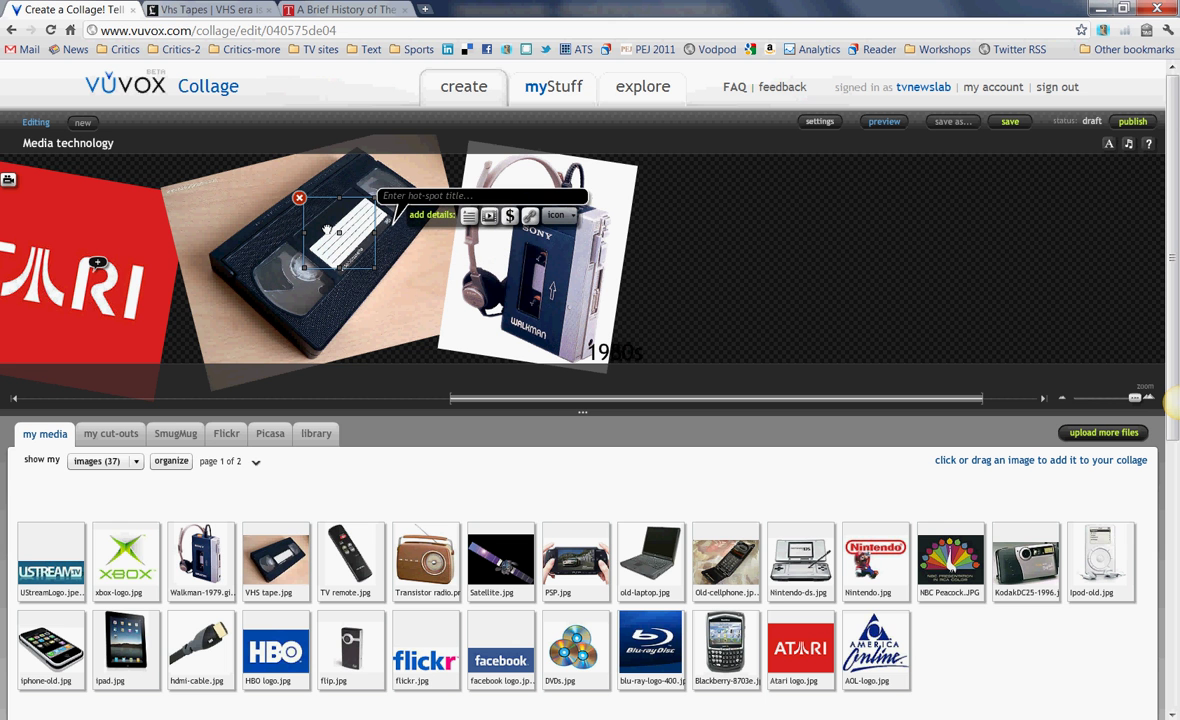
click(390, 196)
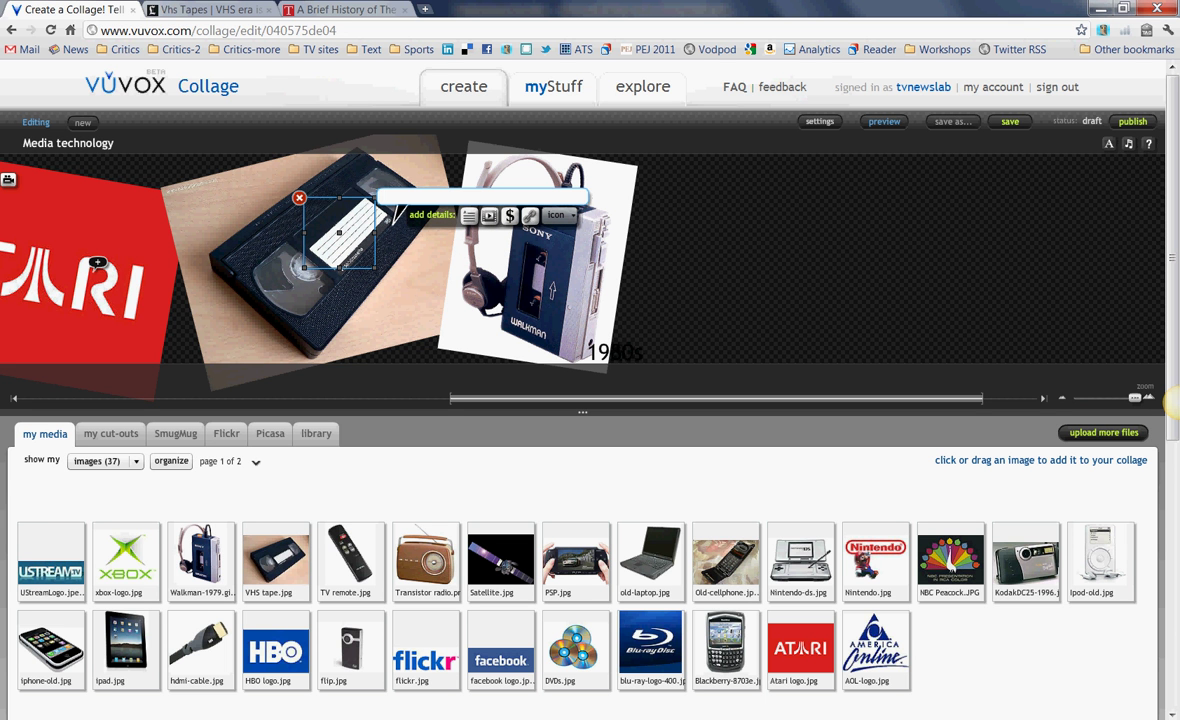
text(History of VHS tape)
- Attach a web link titled 'LA Times Article' and copy the LA Times article's address
click(531, 218)
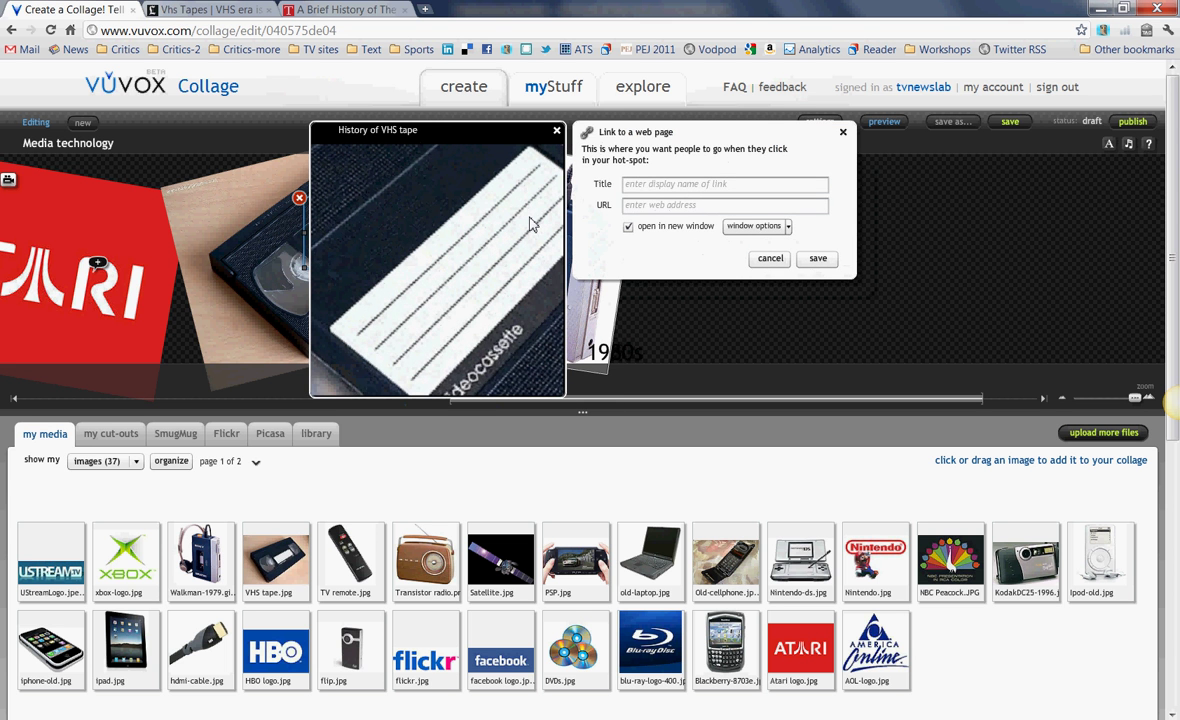
click(645, 187)
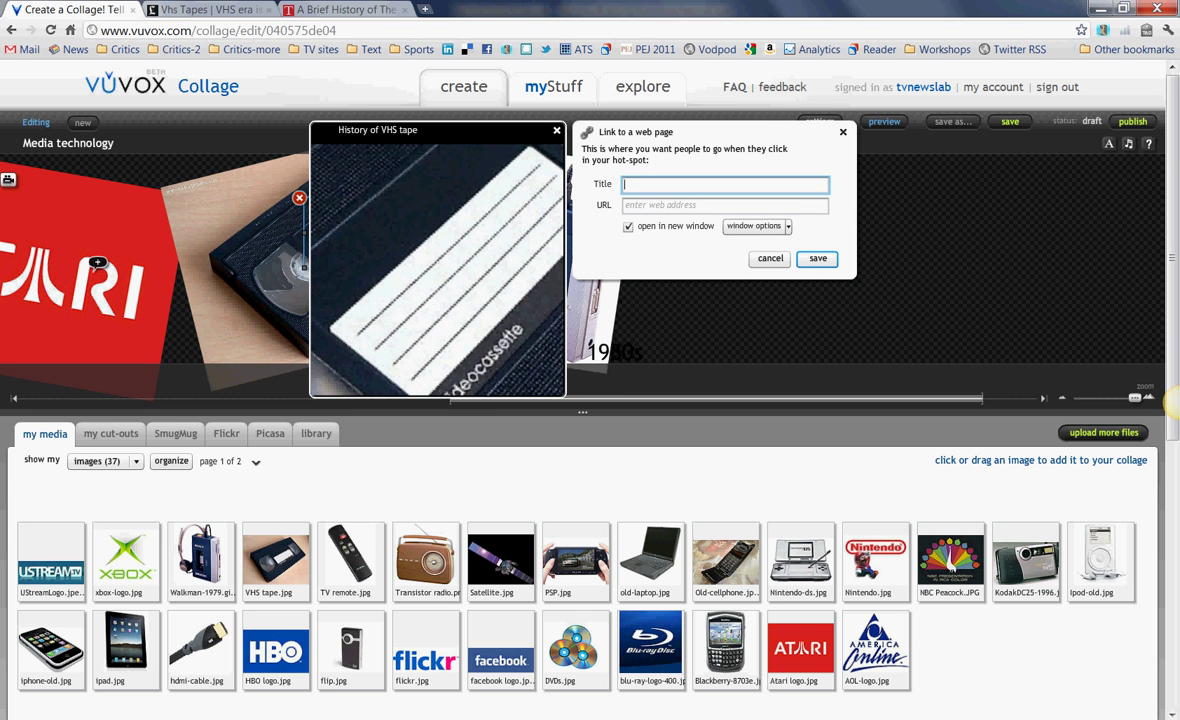
text(LA Times Article)
click(220, 10)
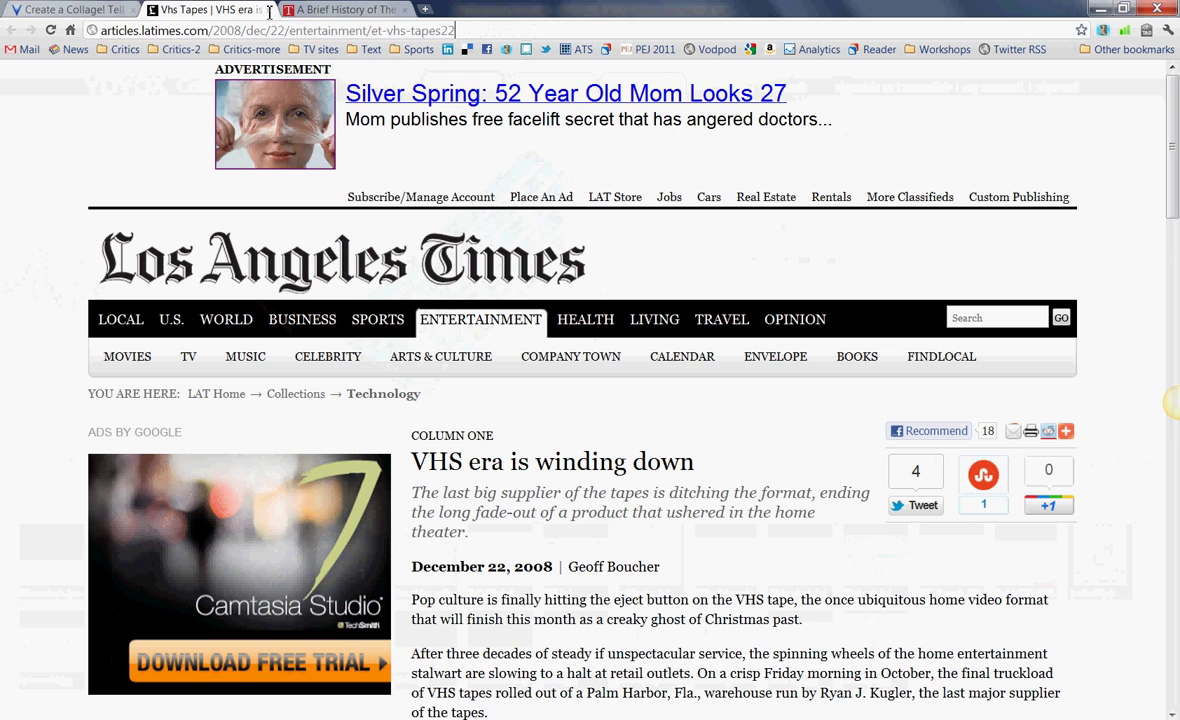
key(ctrl+l)
key(ctrl+c)
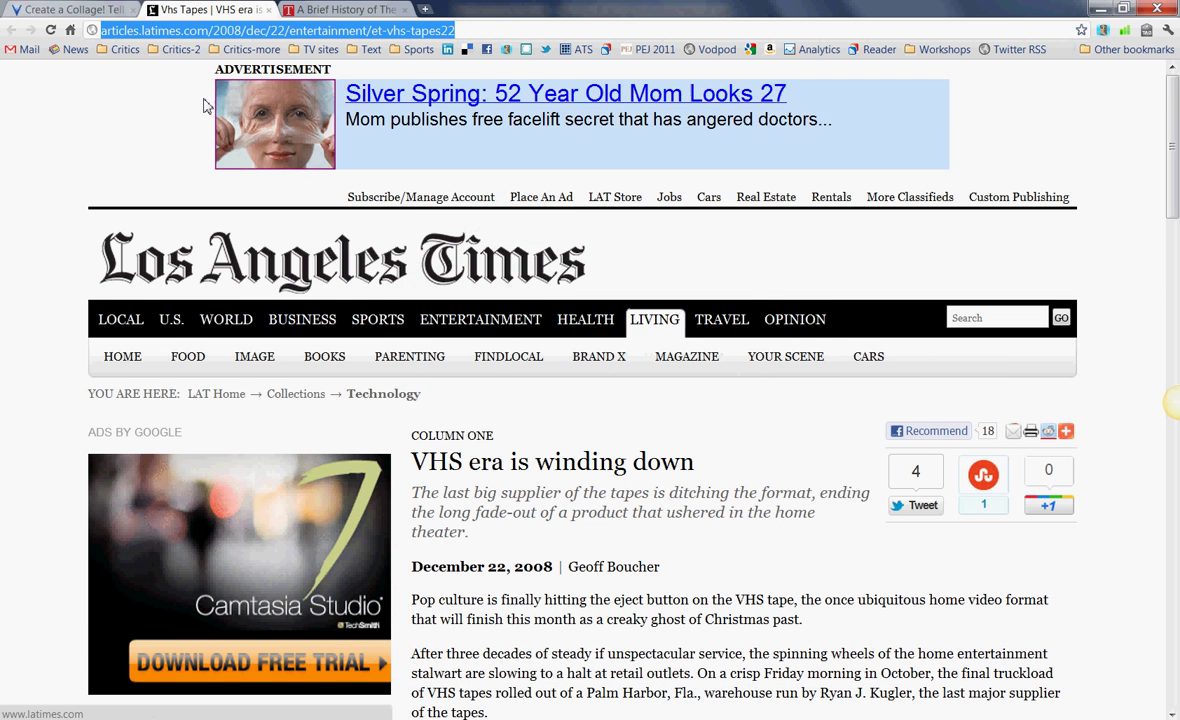
click(97, 10)
click(673, 205)
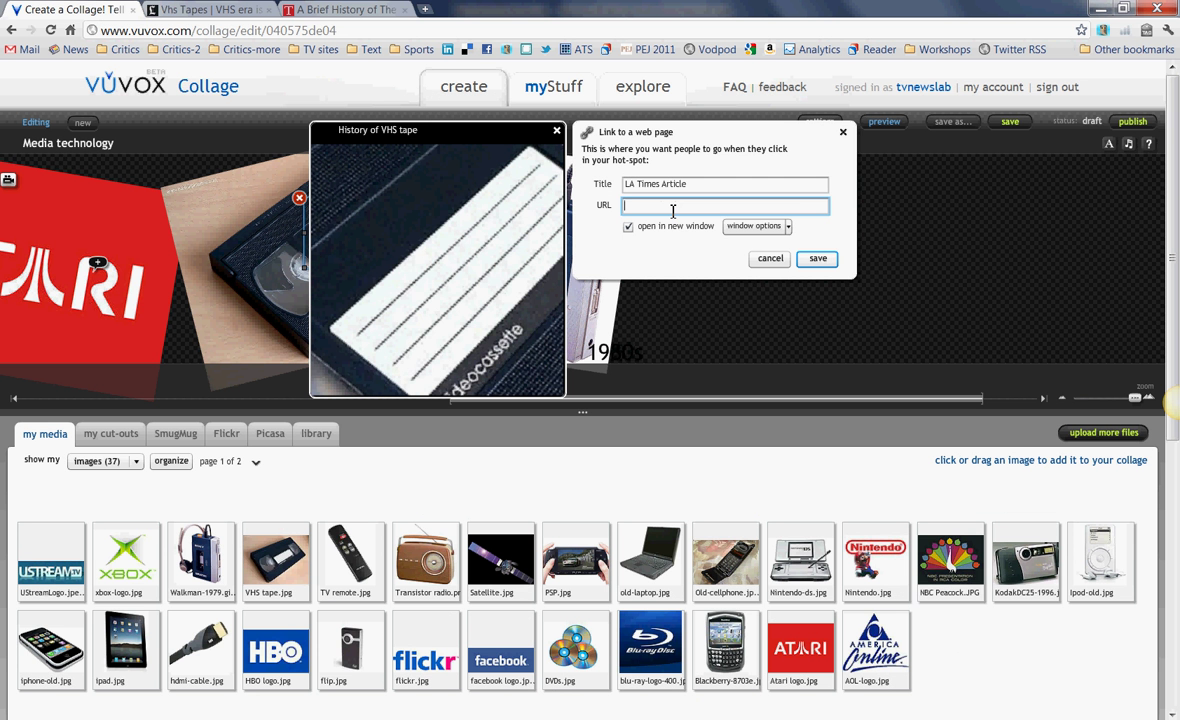
- Paste the LA Times article address into the link, opening in a new window, and save
key(ctrl+v)
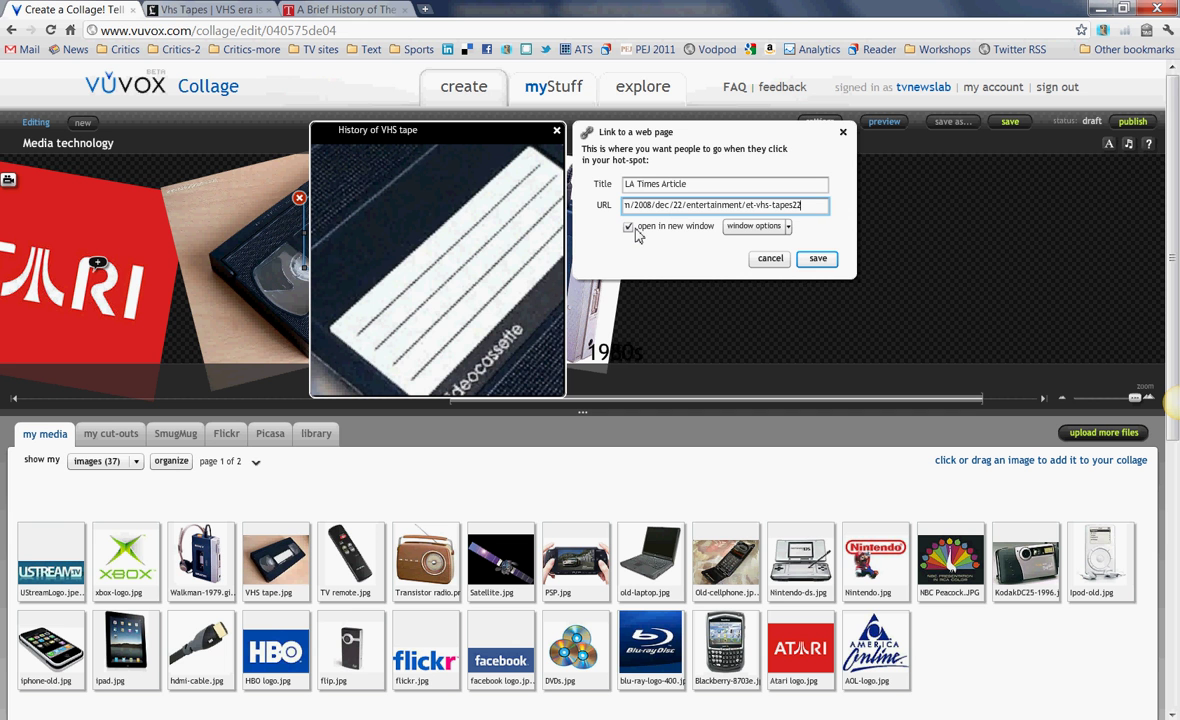
click(789, 229)
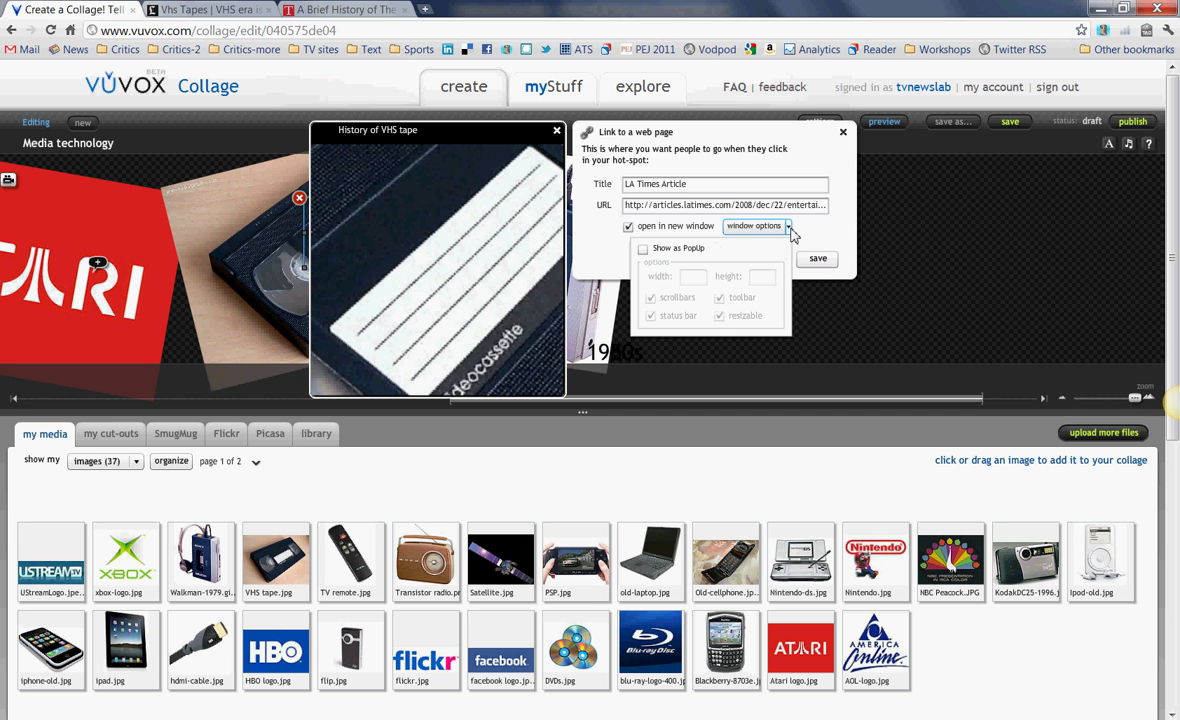
click(789, 228)
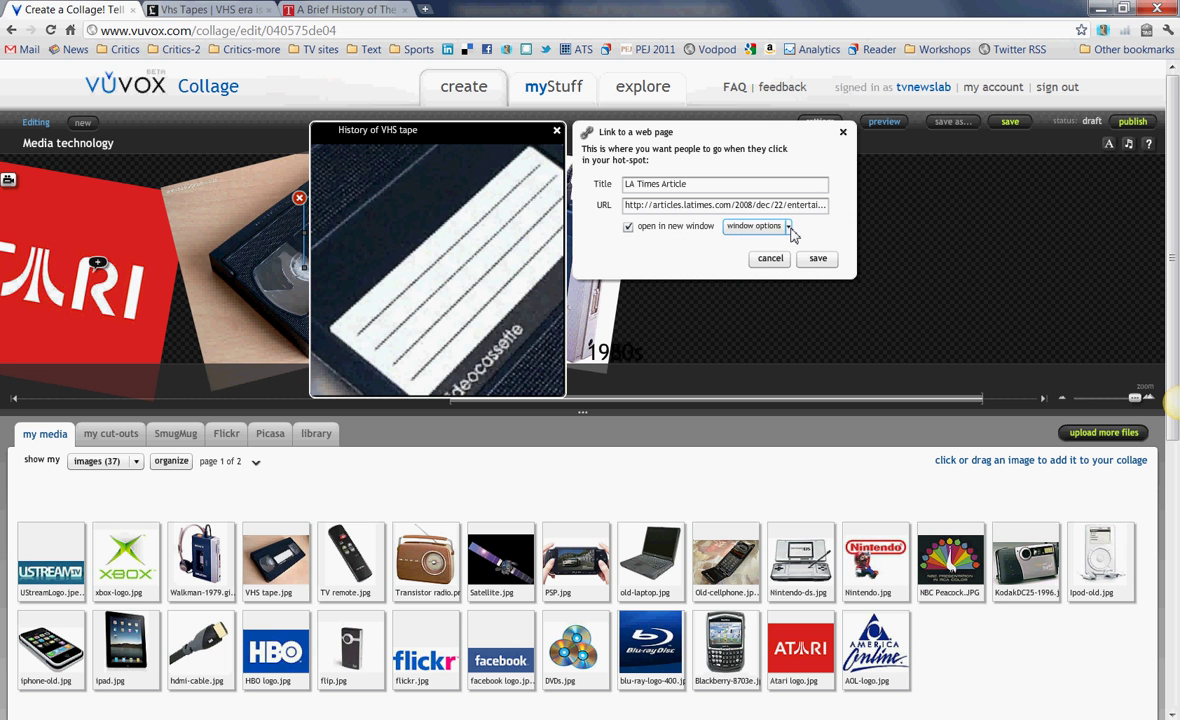
click(818, 260)
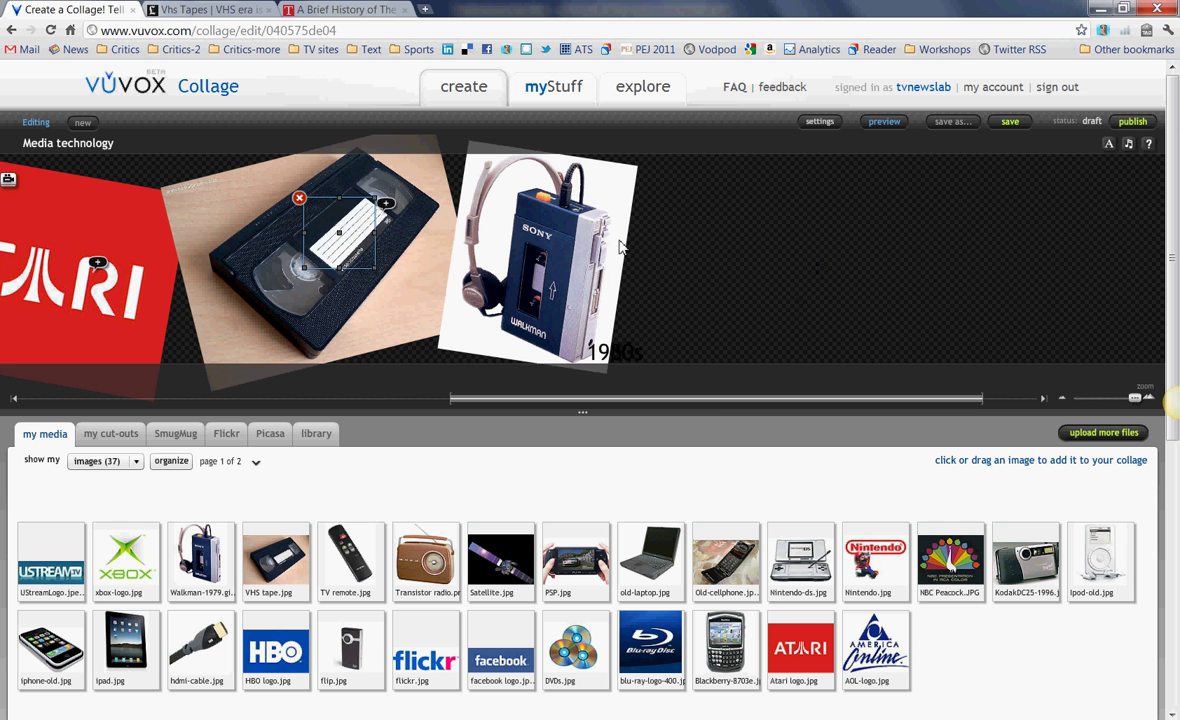
click(496, 323)
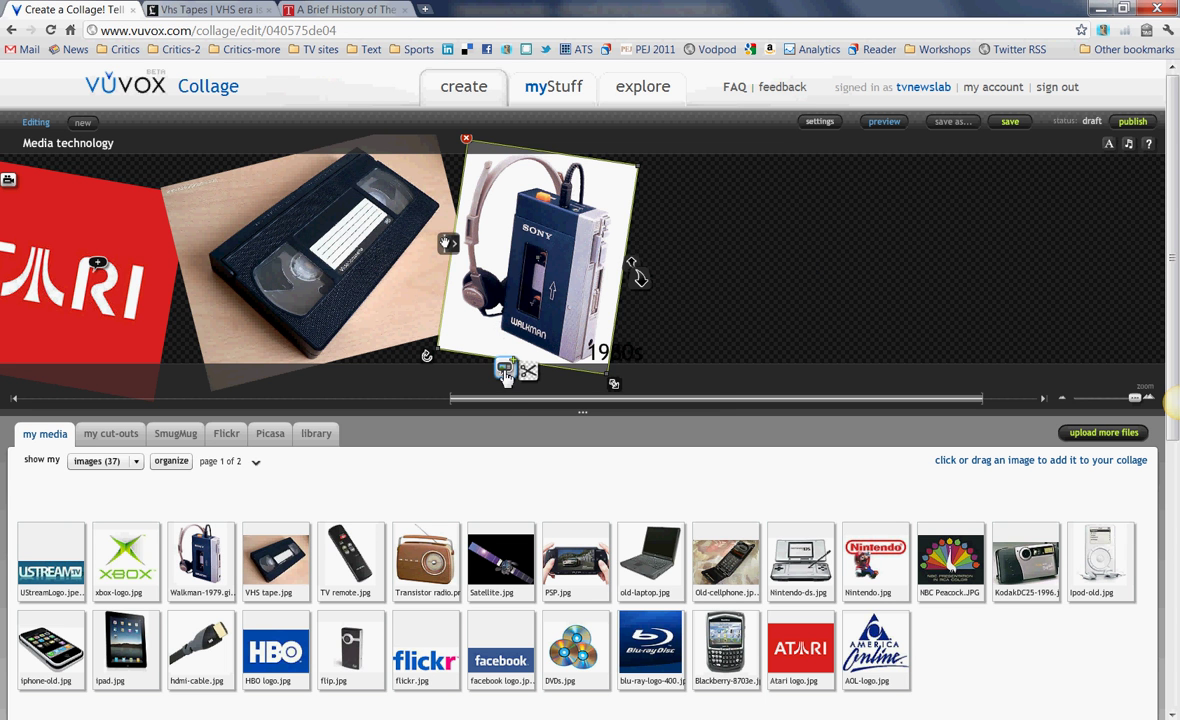
- Add a hot-spot on the Walkman's body titled 'History of the Walkman'
click(505, 368)
drag(541, 276, 526, 251)
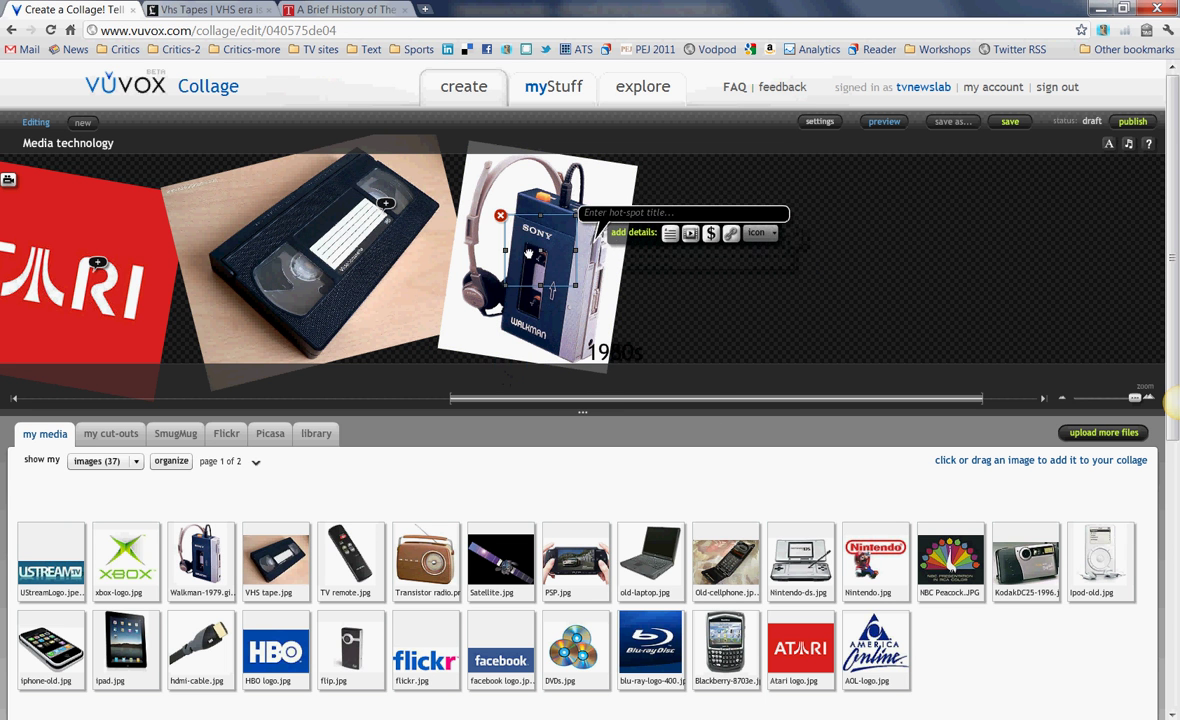
click(634, 213)
text(History of the Wal)
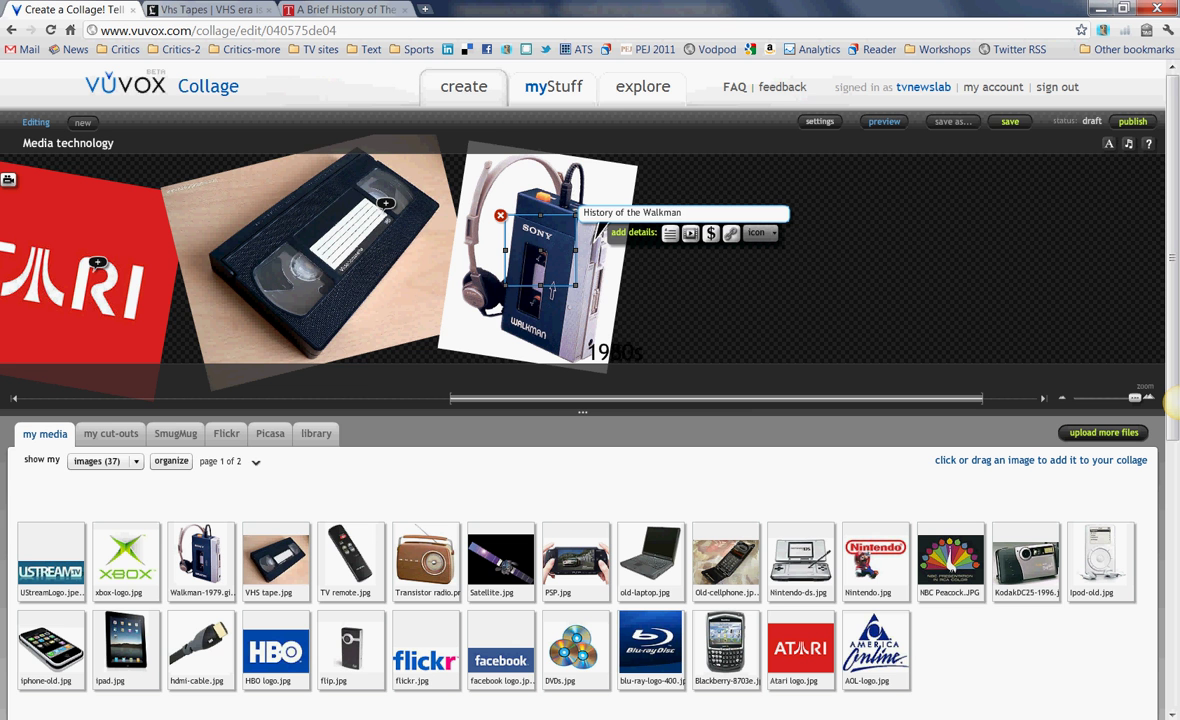
text(kman)
- Link the hot-spot to the Time article, titled 'Time Magazine Article', and save the link
click(731, 233)
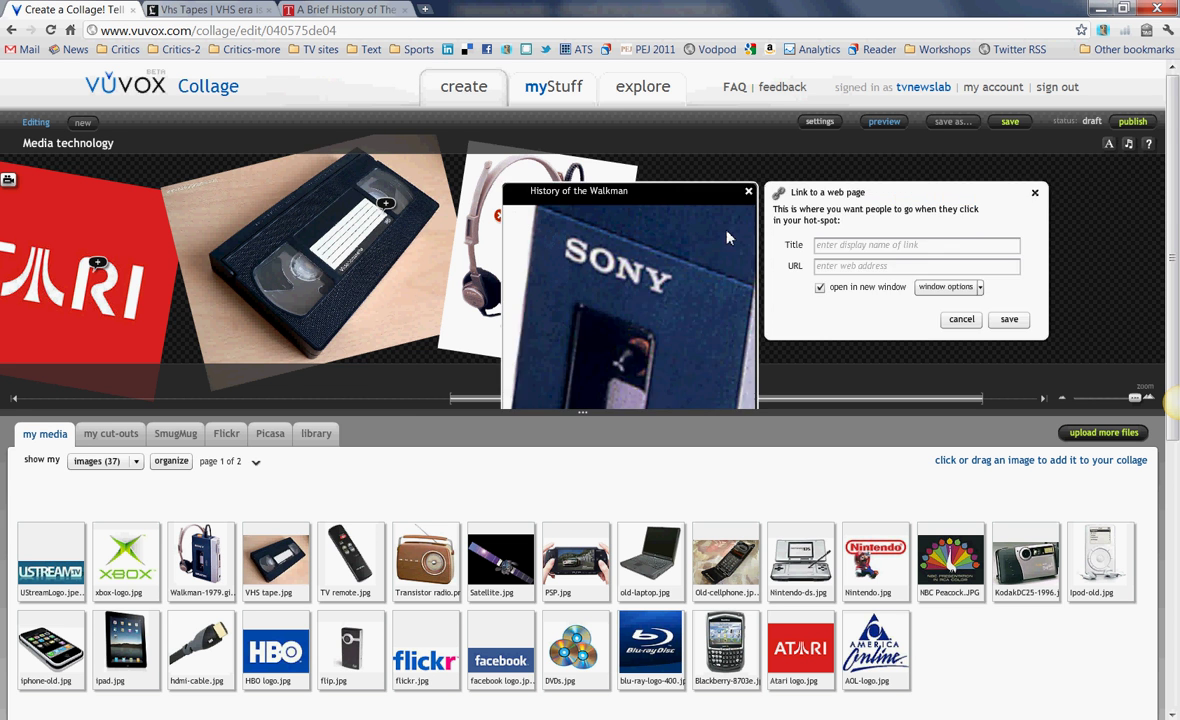
click(729, 186)
text(Time)
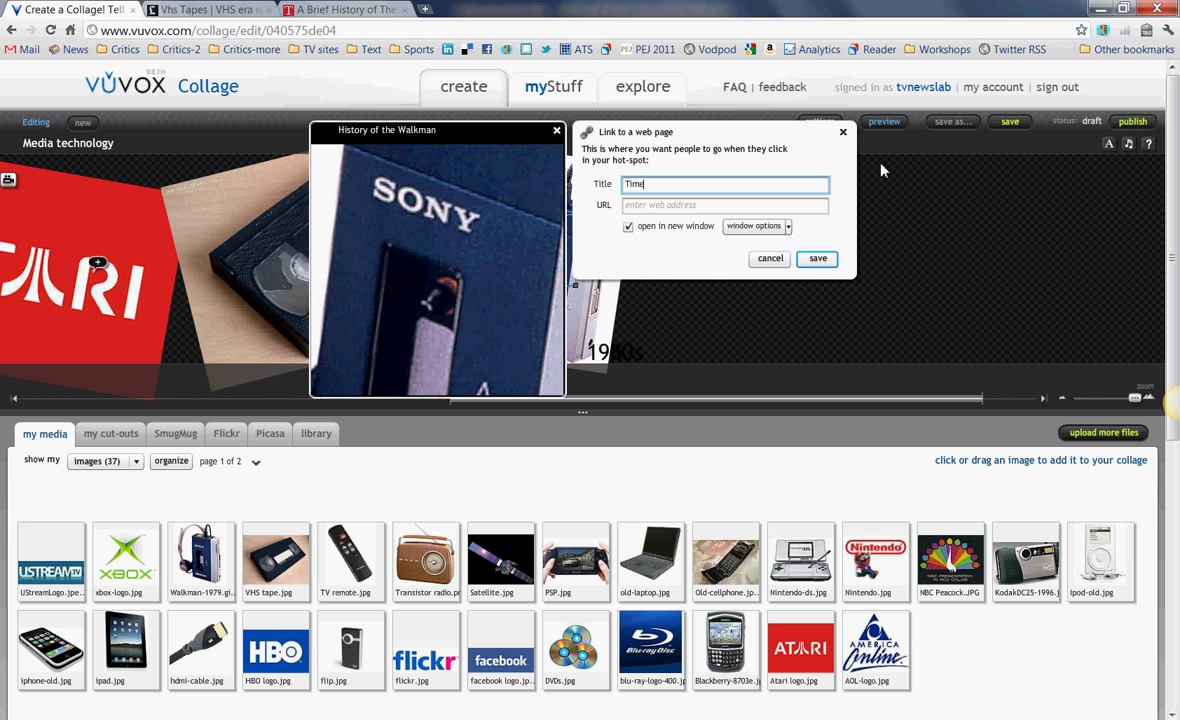
text( Magazine Article)
click(329, 12)
key(ctrl+c)
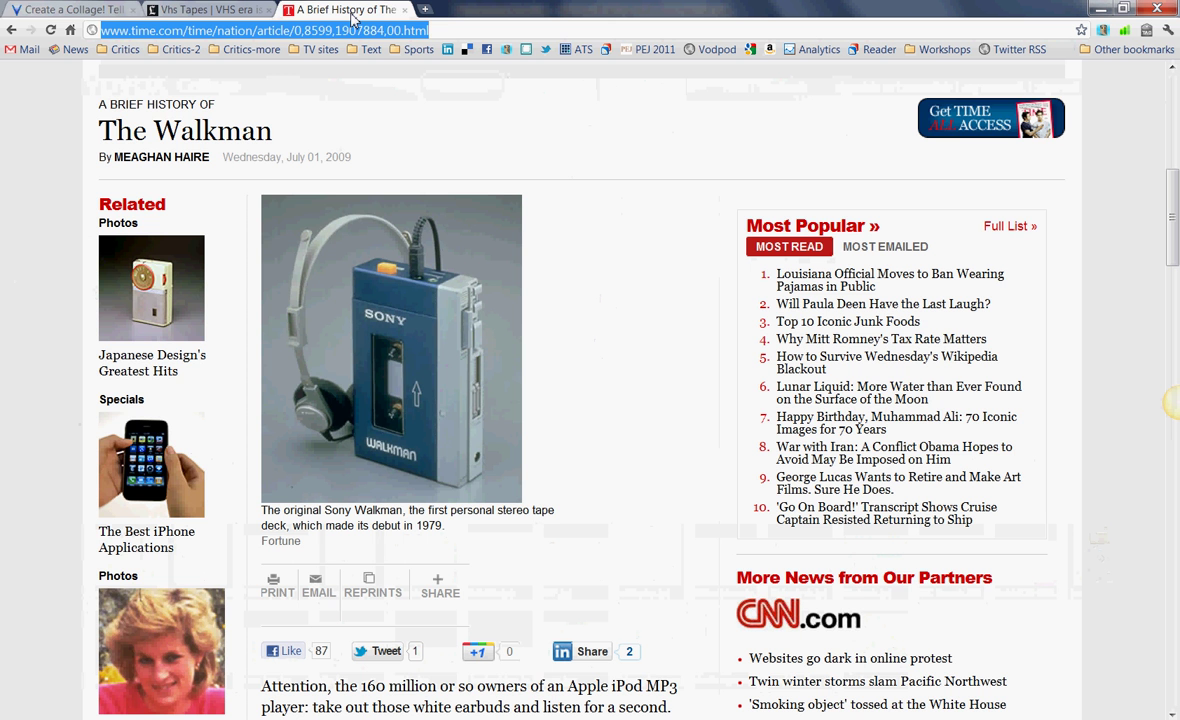
click(105, 12)
click(626, 205)
key(ctrl+v)
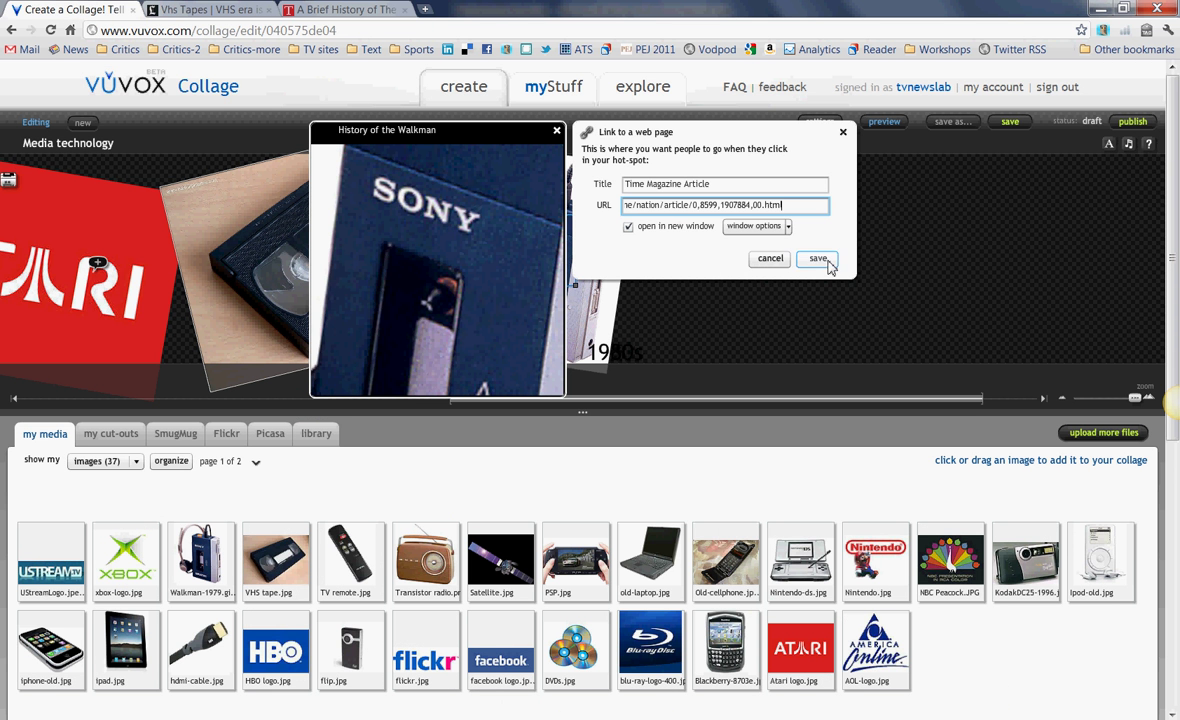
click(818, 259)
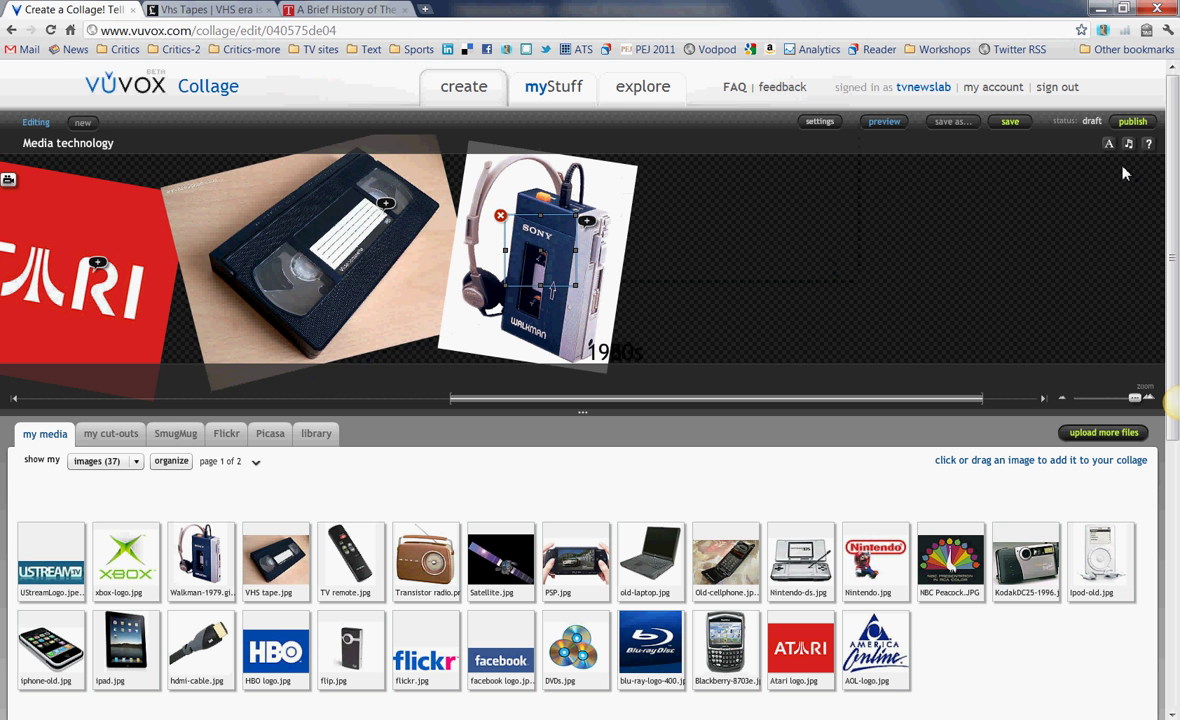
- Scroll to the Walkman and select, then release, the old 1980s label beside it
drag(766, 400, 514, 400)
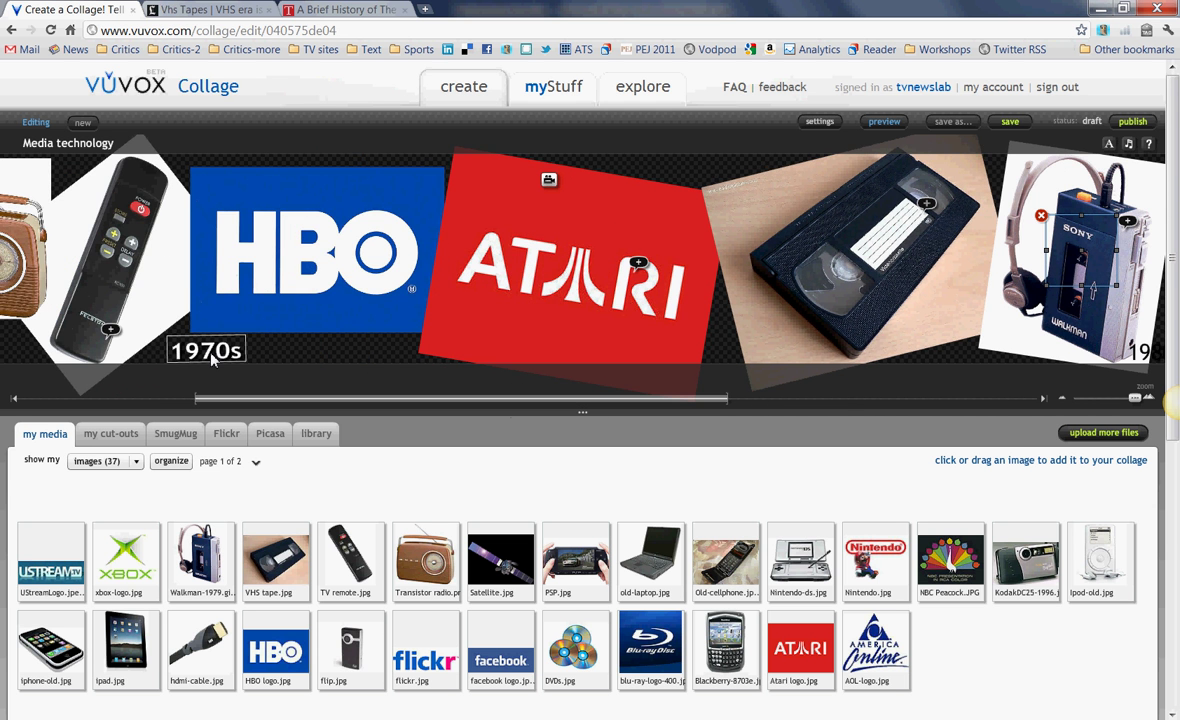
drag(711, 401, 872, 408)
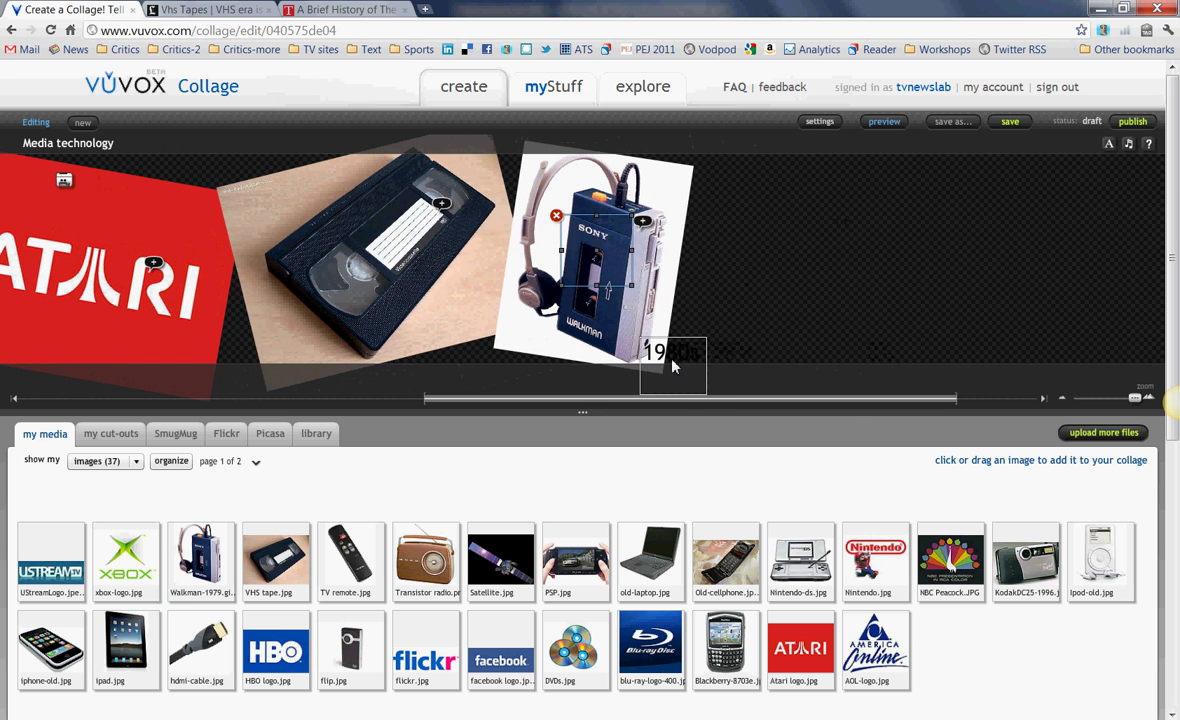
click(650, 348)
click(1048, 183)
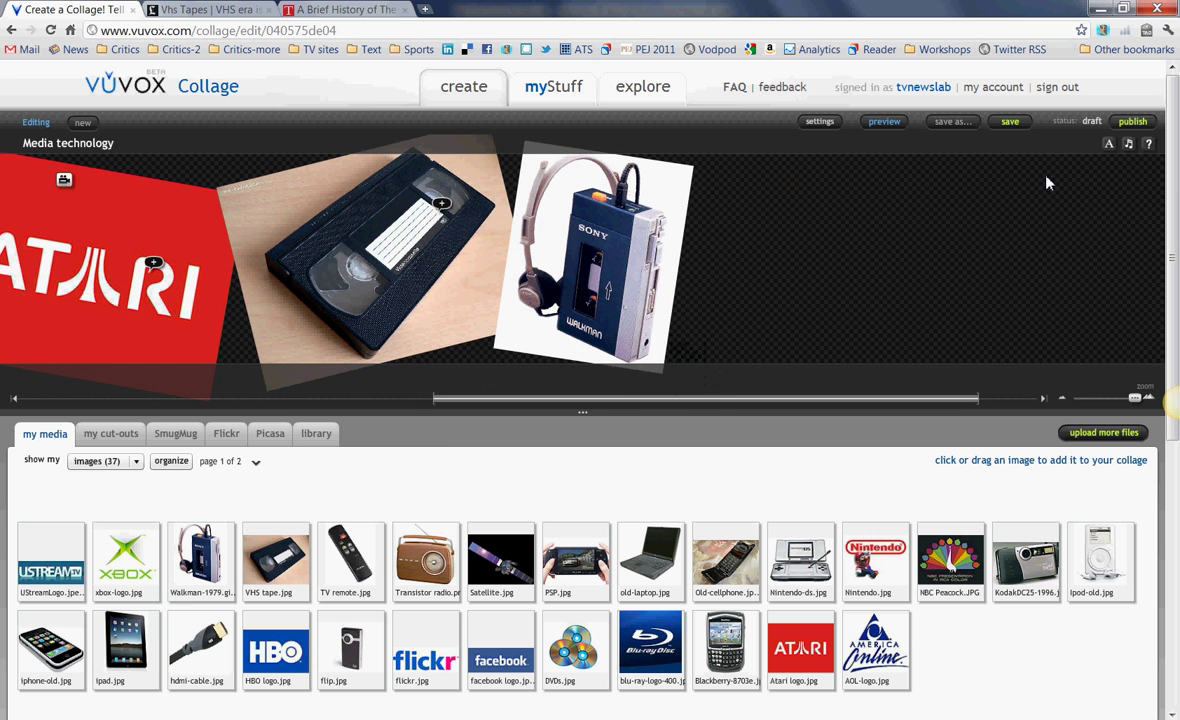
click(1109, 146)
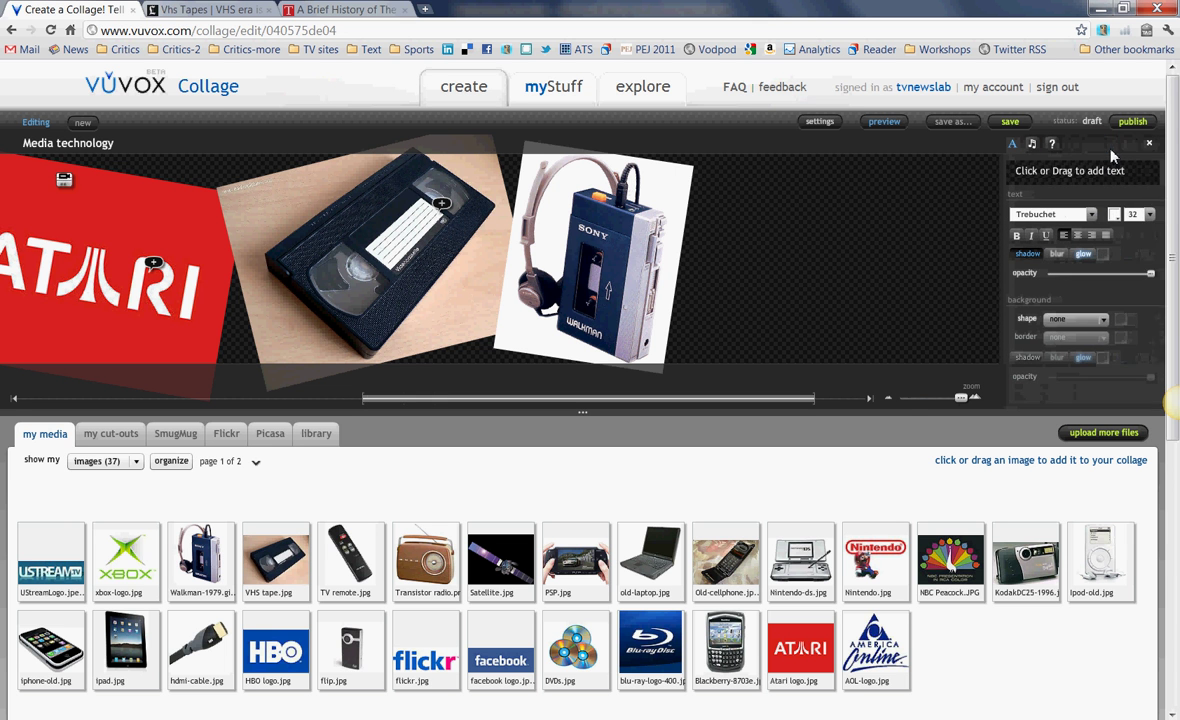
- Add a Trebuchet 32 '1980s' text box and move it to the Walkman's lower-right edge
drag(1109, 174, 630, 290)
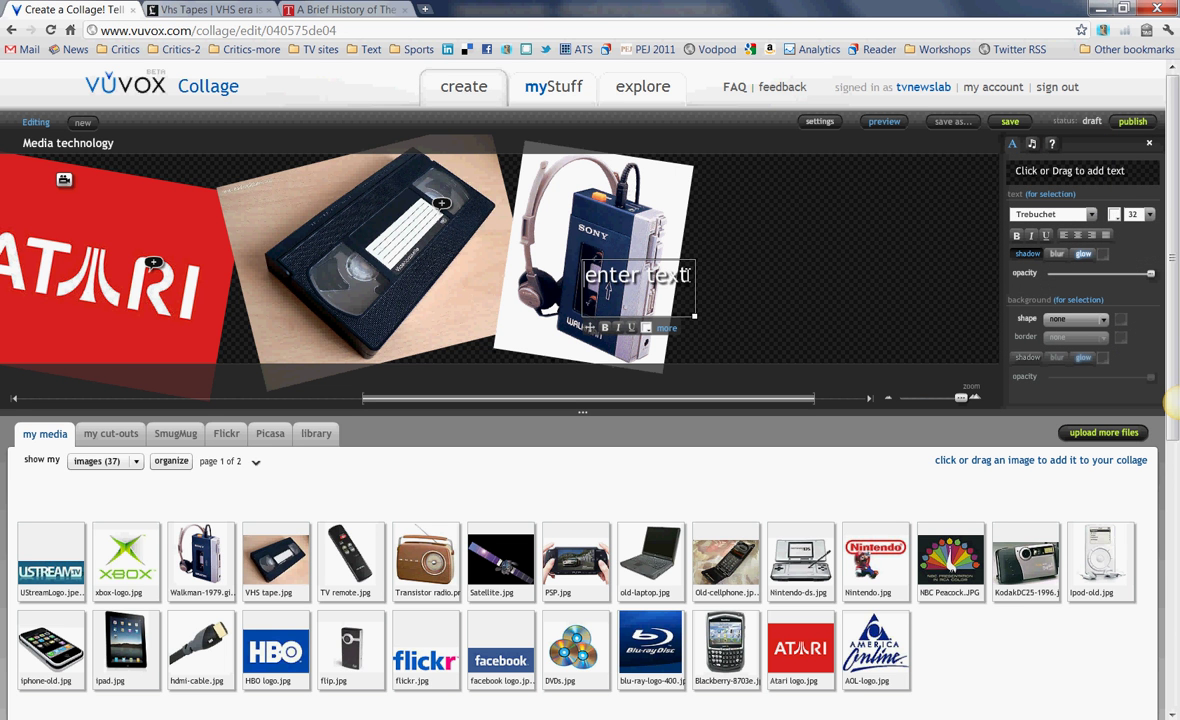
mouse_move(560, 255)
click(606, 288)
text(1980s)
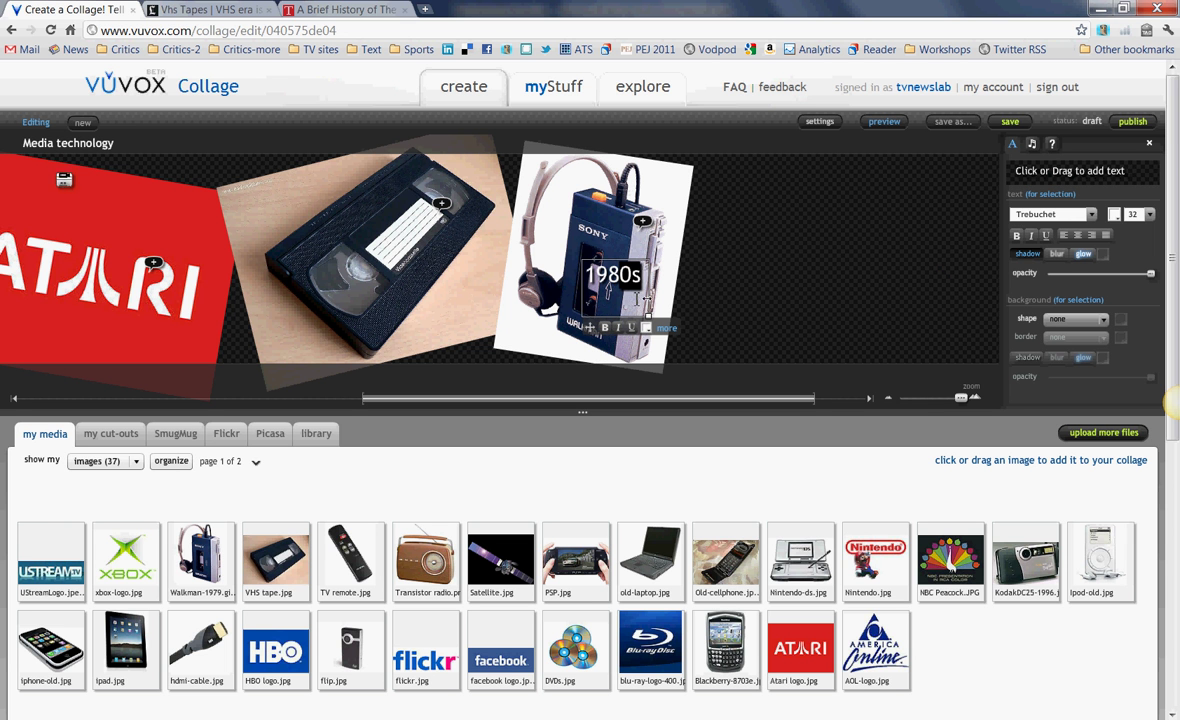
click(612, 286)
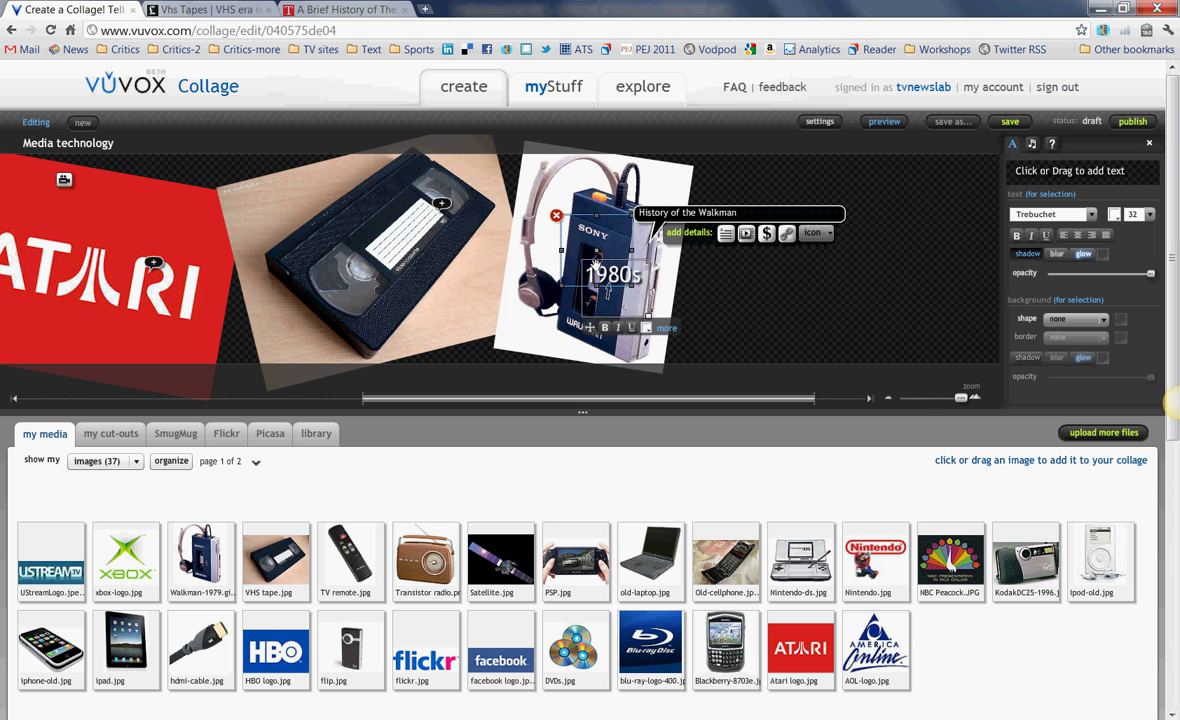
click(630, 295)
drag(631, 309, 711, 387)
click(816, 324)
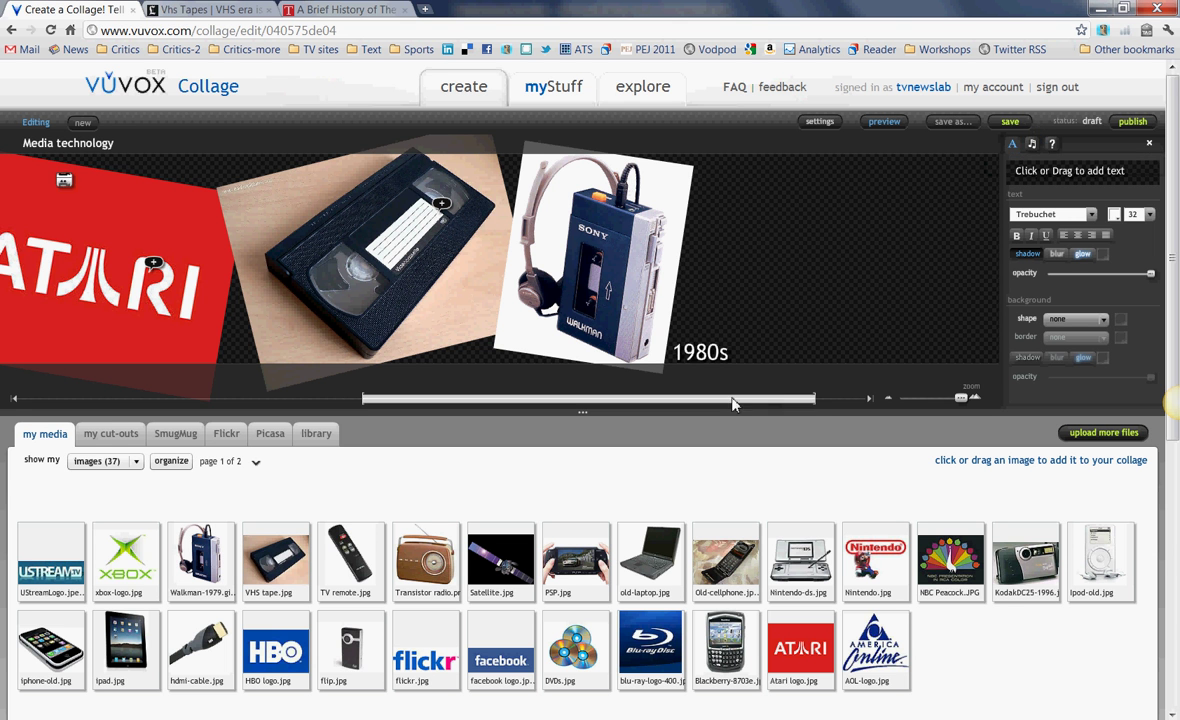
drag(732, 399, 241, 414)
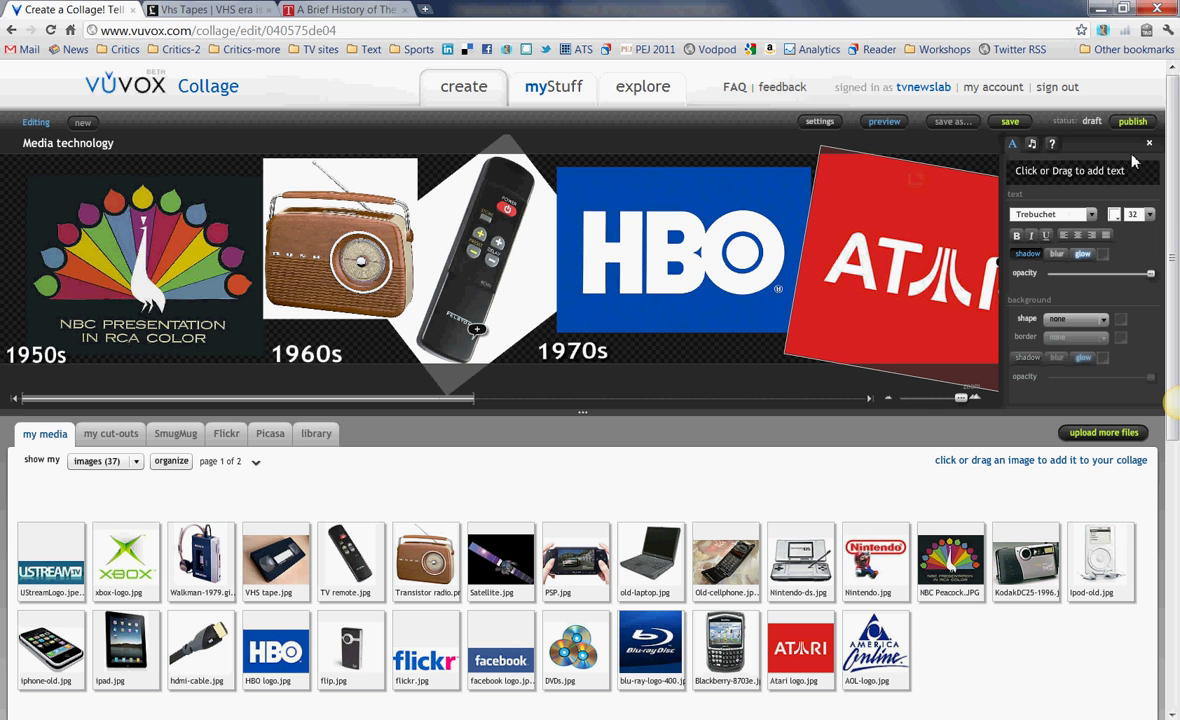
- Confirm Hyker.mp3 is the soundtrack, save the collage, and switch to preview mode
click(1034, 148)
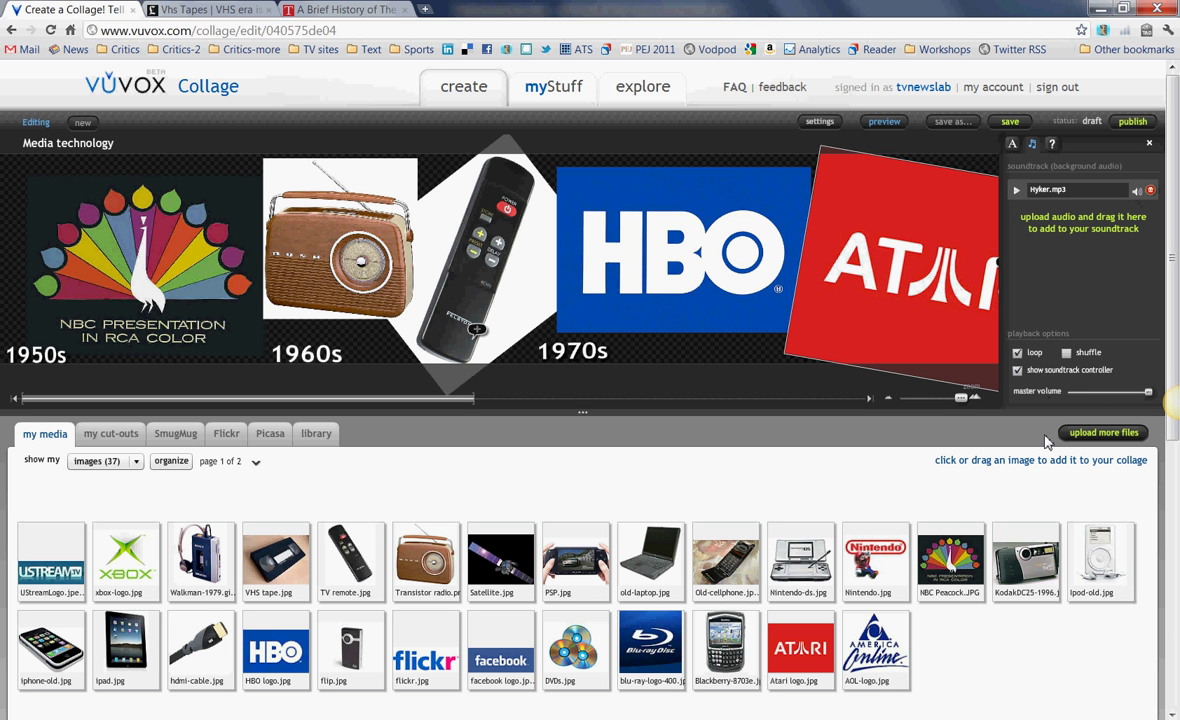
click(1149, 144)
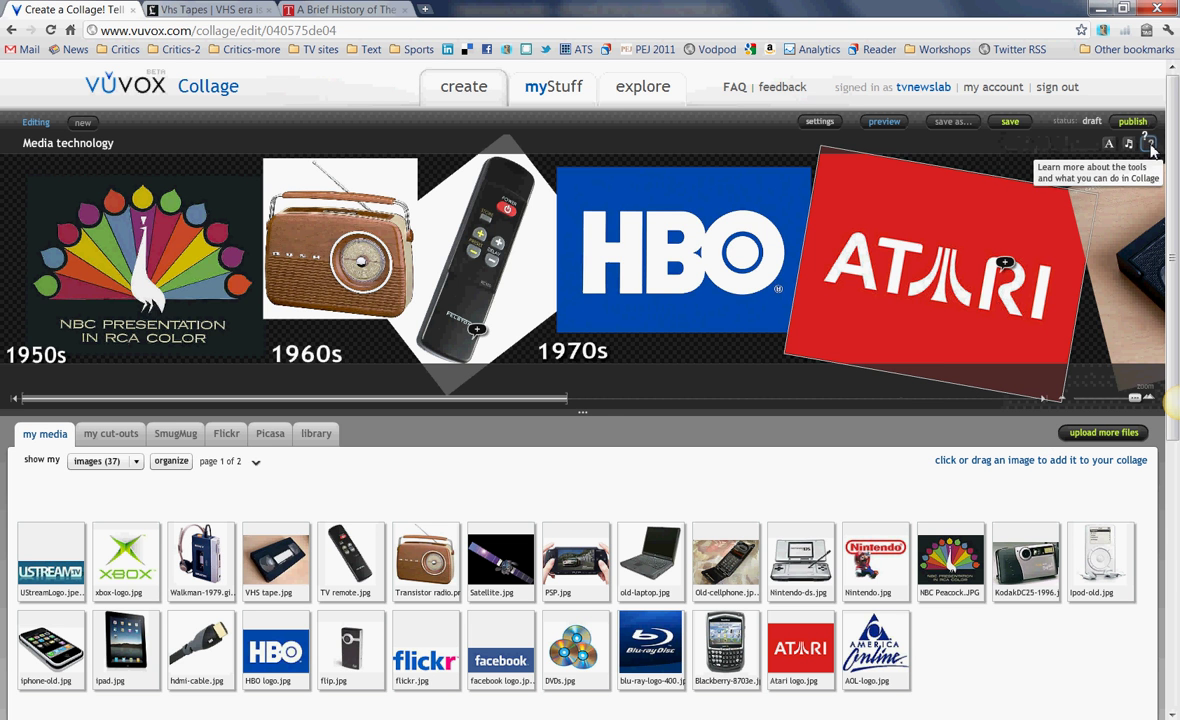
click(1007, 123)
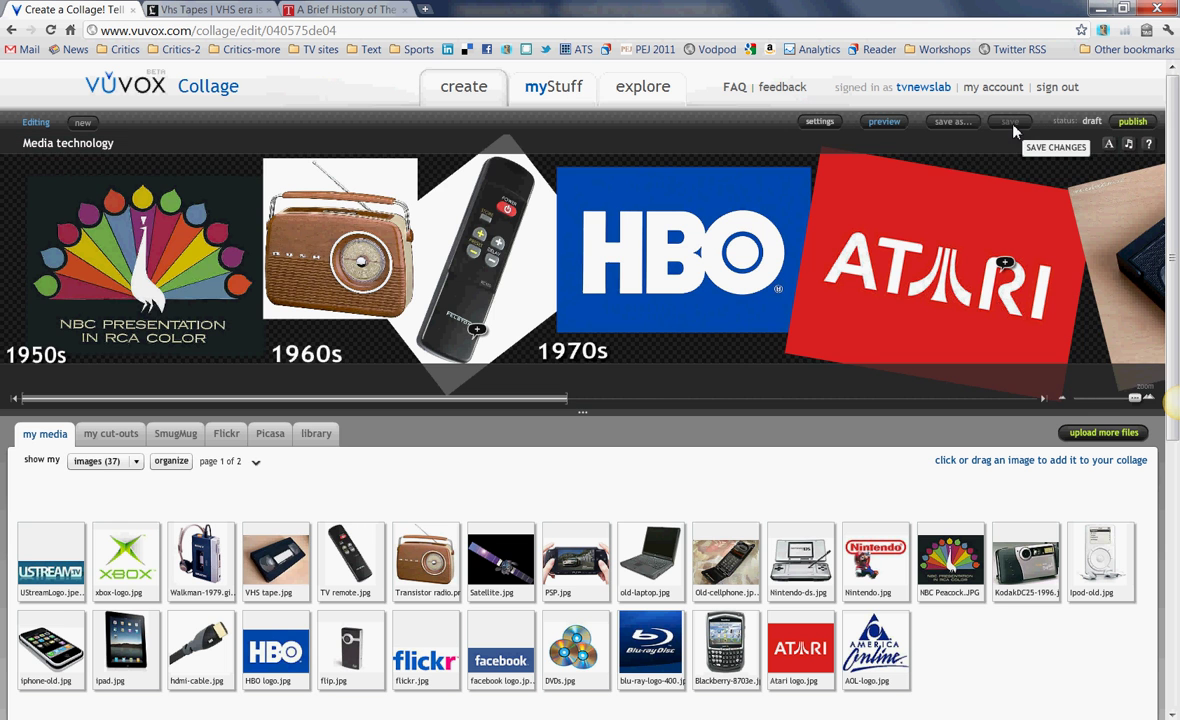
click(876, 122)
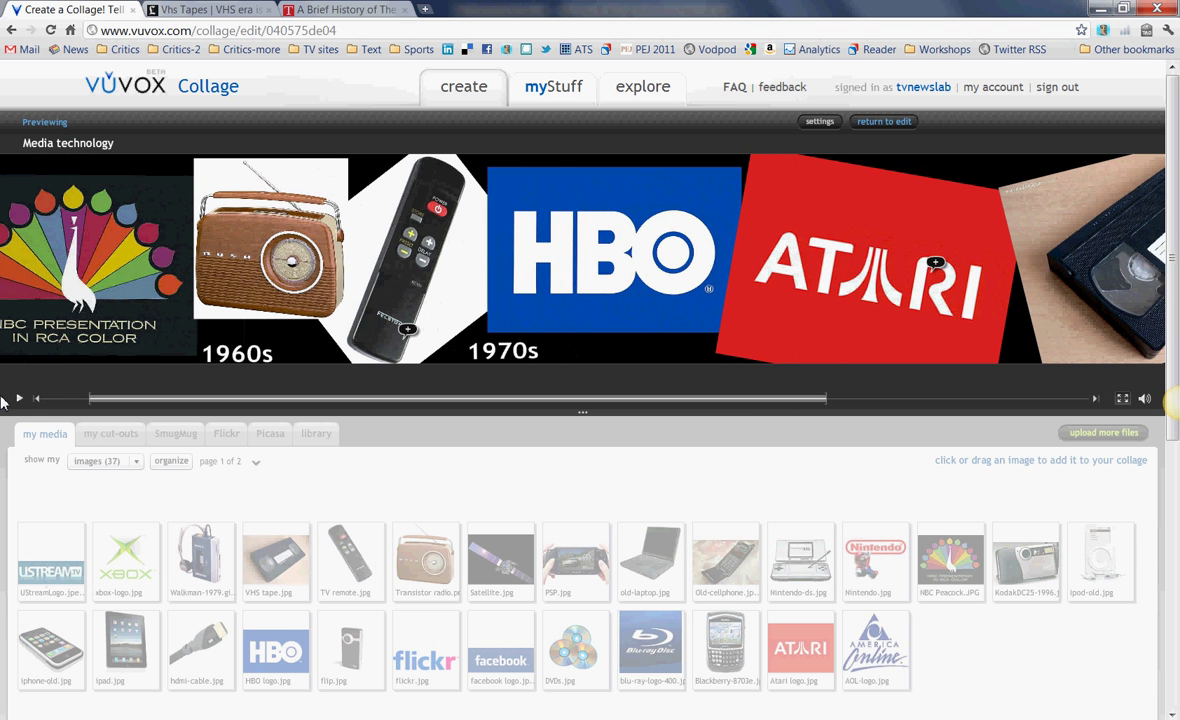
- Open the VHS hot-spot's LA Times article, return to the preview, then open the Atari commercial video
drag(140, 408, 497, 423)
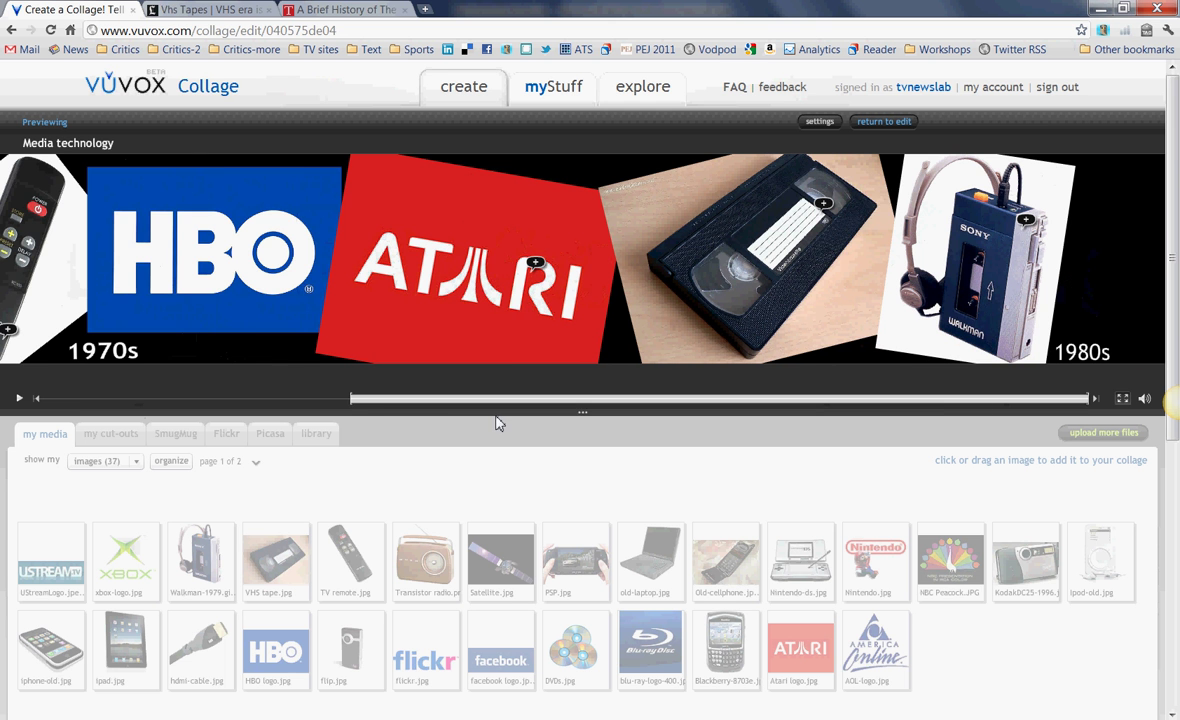
mouse_move(823, 210)
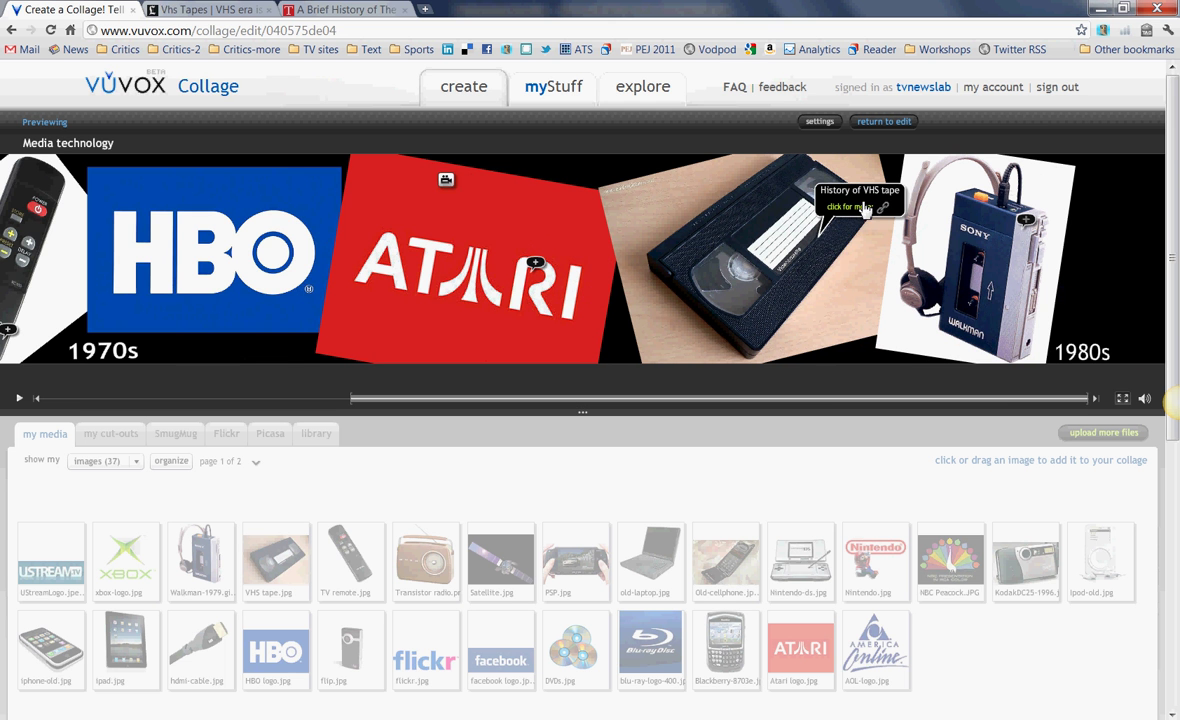
click(830, 210)
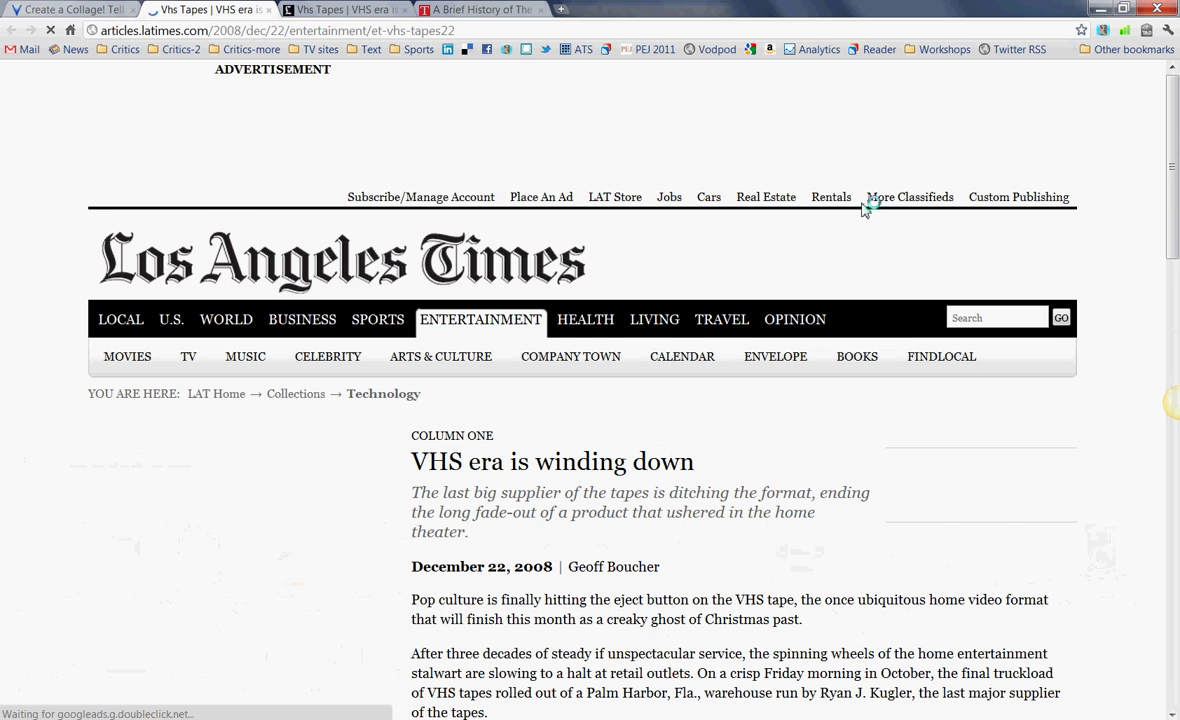
click(87, 12)
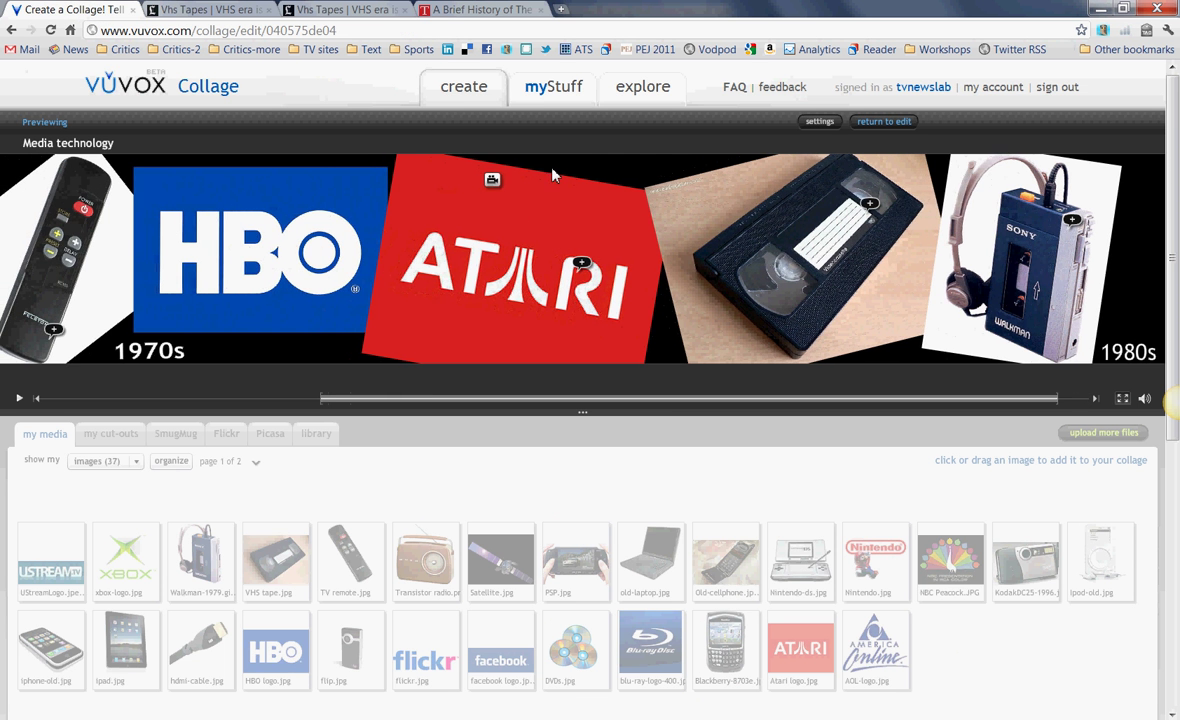
mouse_move(493, 188)
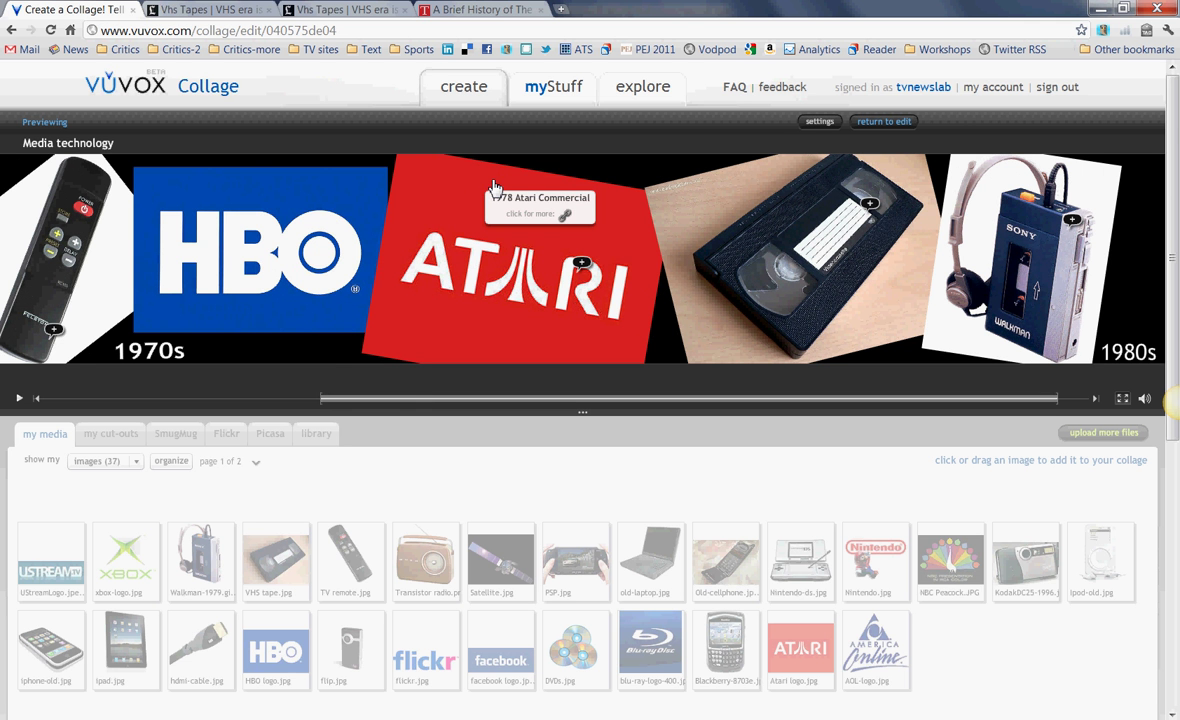
click(493, 188)
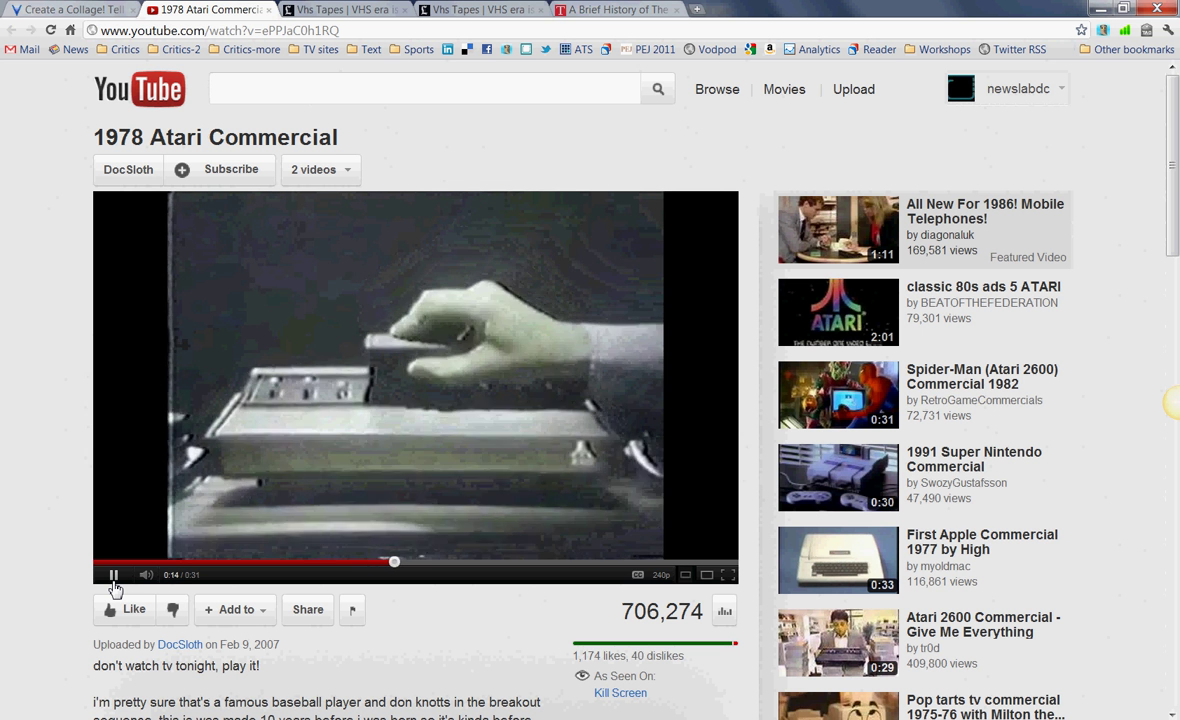
- Pause the 1978 Atari Commercial on YouTube and return to the Vuvox collage preview
click(114, 585)
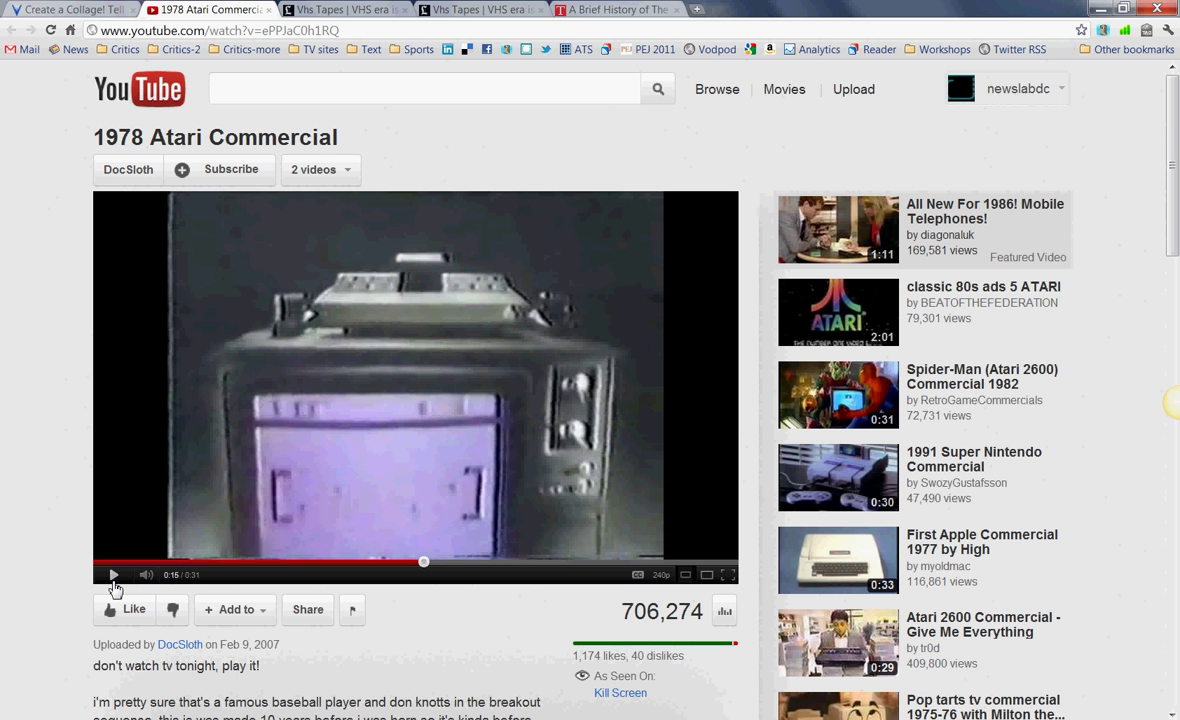
click(90, 9)
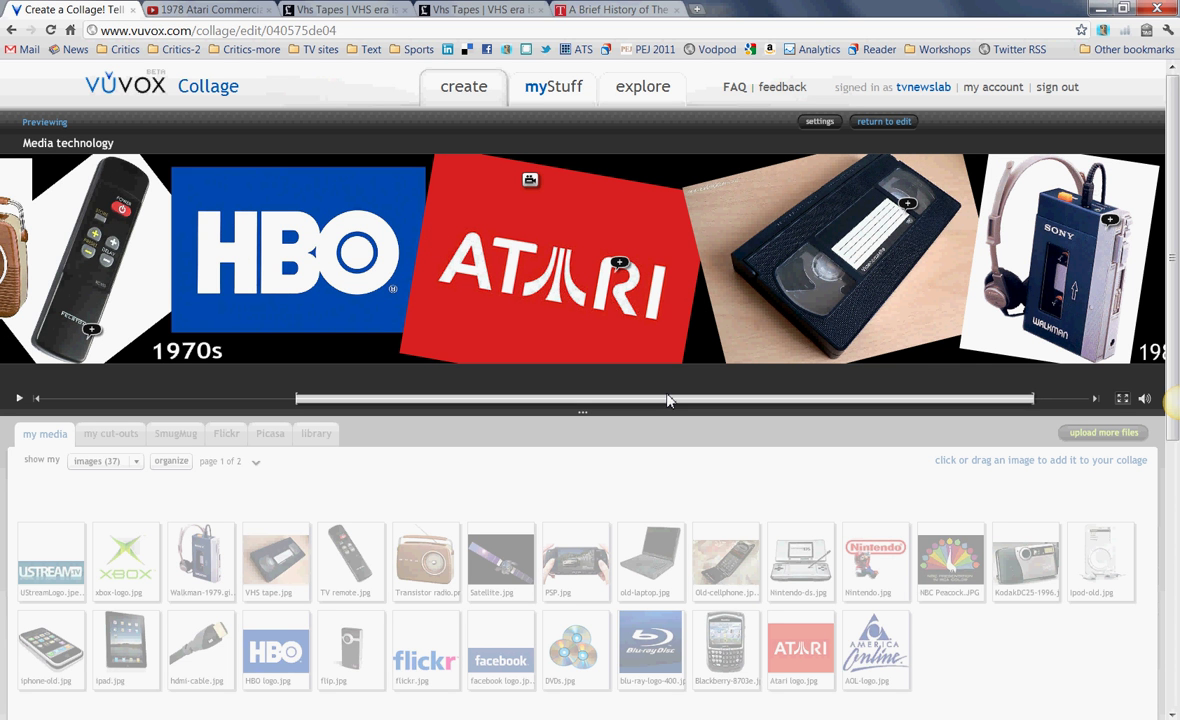
- Rewind the 'Media technology' preview and play it from the 1950s peacock to the 1980s Walkman, then pause
mouse_move(538, 181)
drag(757, 401, 480, 392)
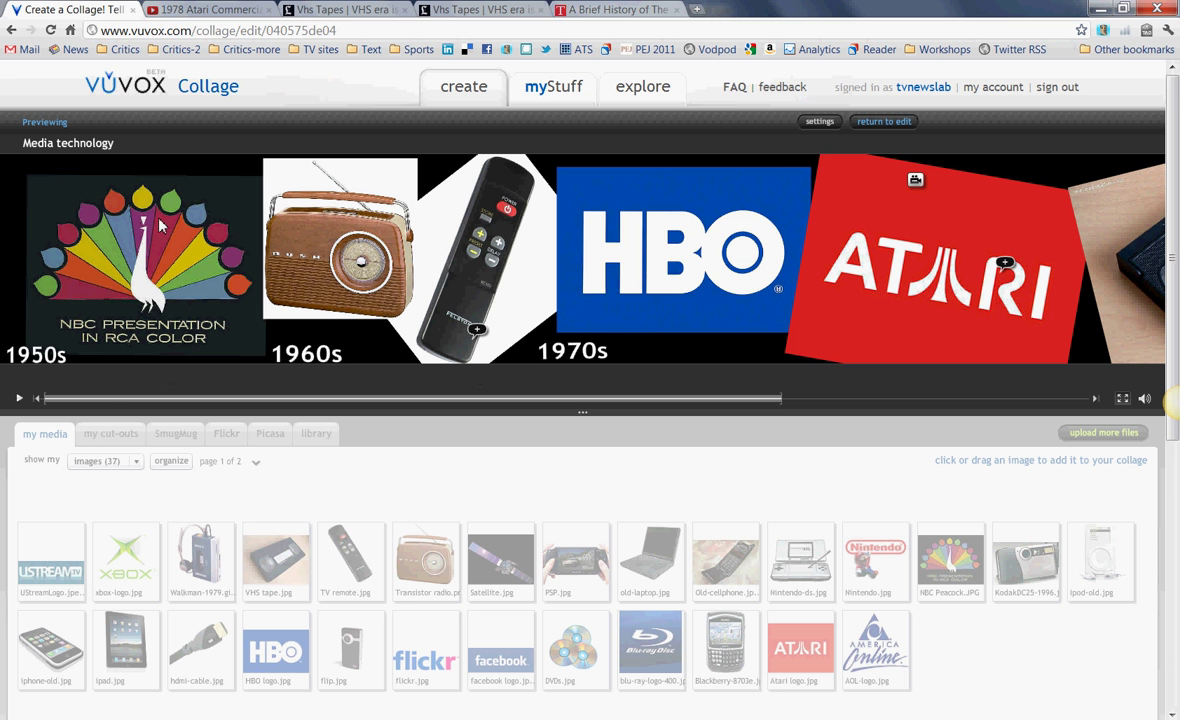
click(20, 398)
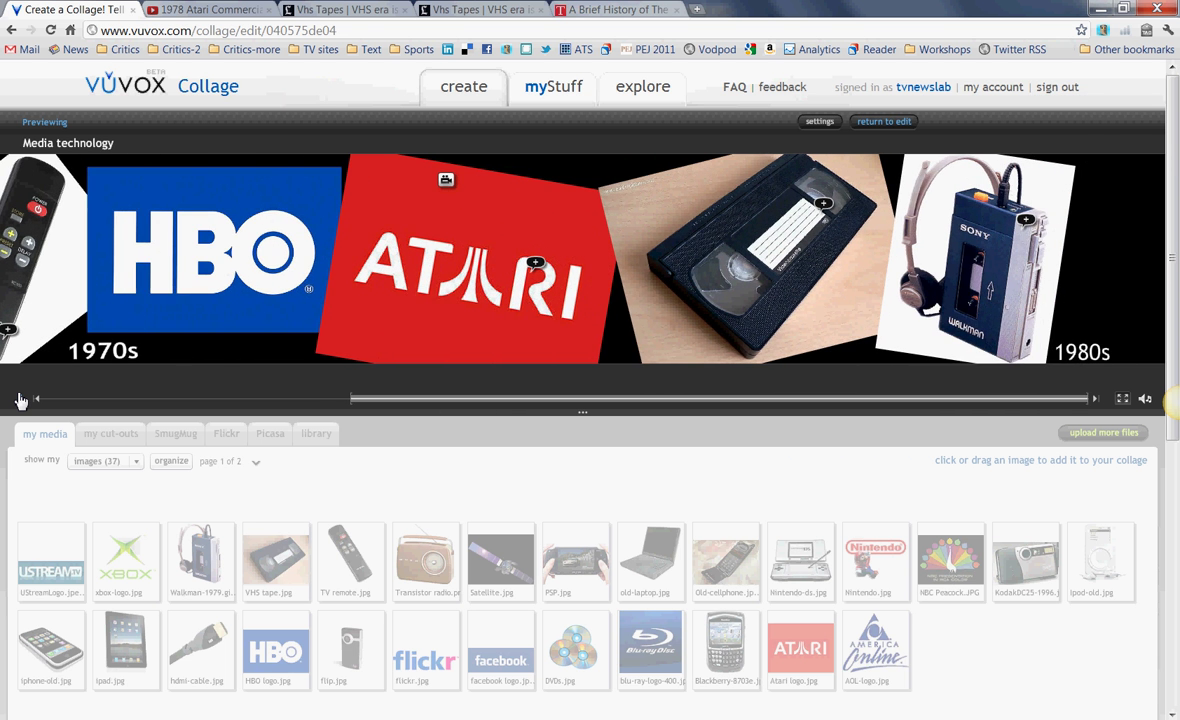
click(20, 400)
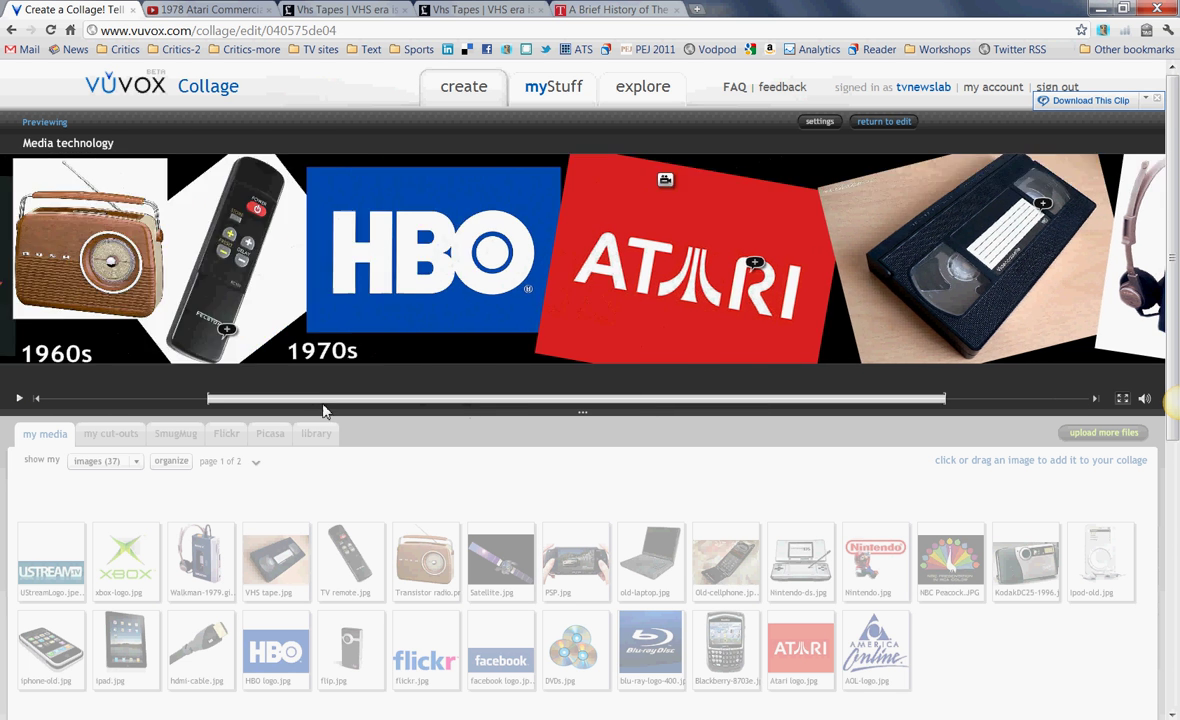